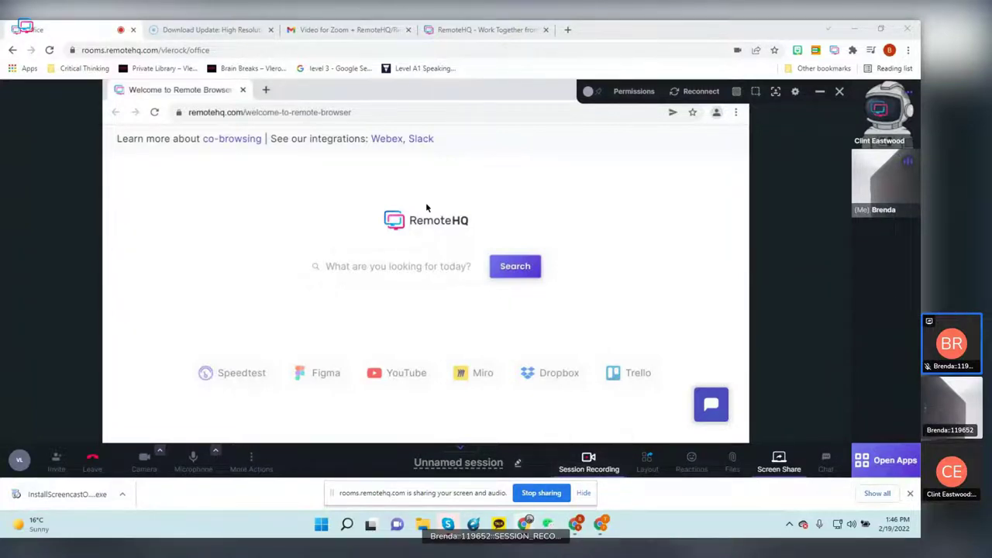
Step: Search Google for 'yahoo finance' in the shared remote browser and scroll through the results
{"action": "left_click", "coordinate": [367, 113]}
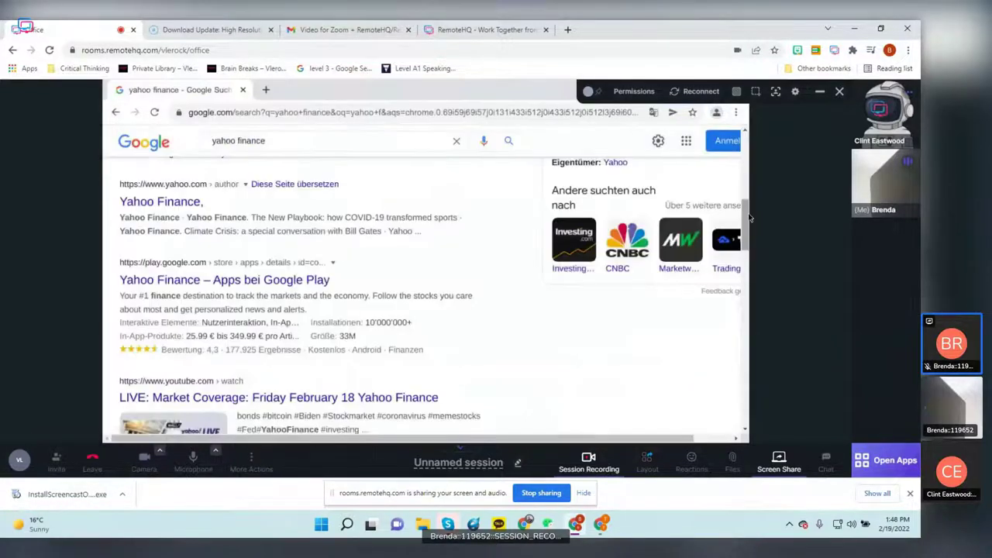
{"action": "scroll", "coordinate": [747, 277], "scroll_direction": "down", "scroll_amount": 1}
{"action": "mouse_move", "coordinate": [747, 277]}
{"action": "left_mouse_down"}
{"action": "mouse_move", "coordinate": [750, 329]}
{"action": "mouse_move", "coordinate": [761, 181]}
{"action": "mouse_move", "coordinate": [767, 374]}
{"action": "mouse_move", "coordinate": [756, 157]}
{"action": "left_mouse_up"}
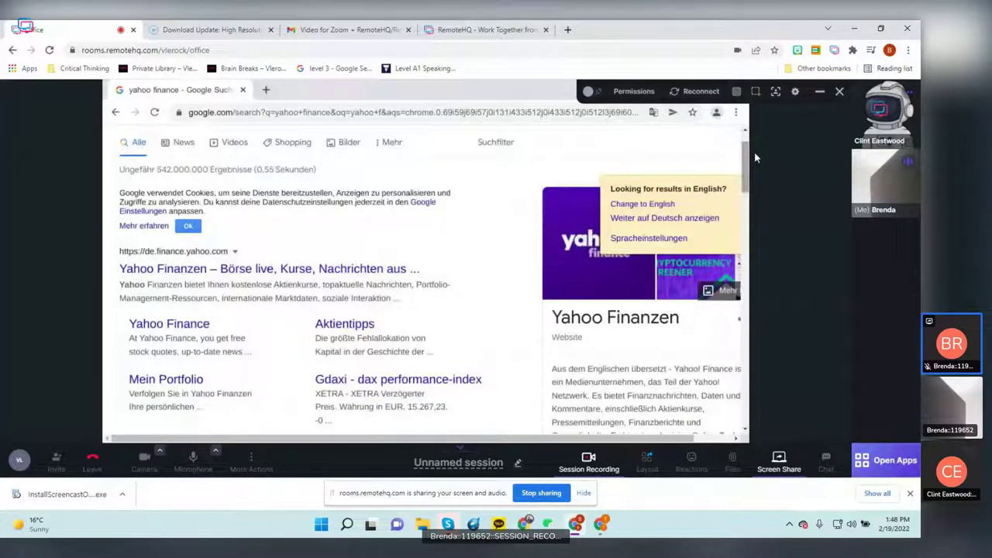
{"action": "left_click", "coordinate": [647, 459]}
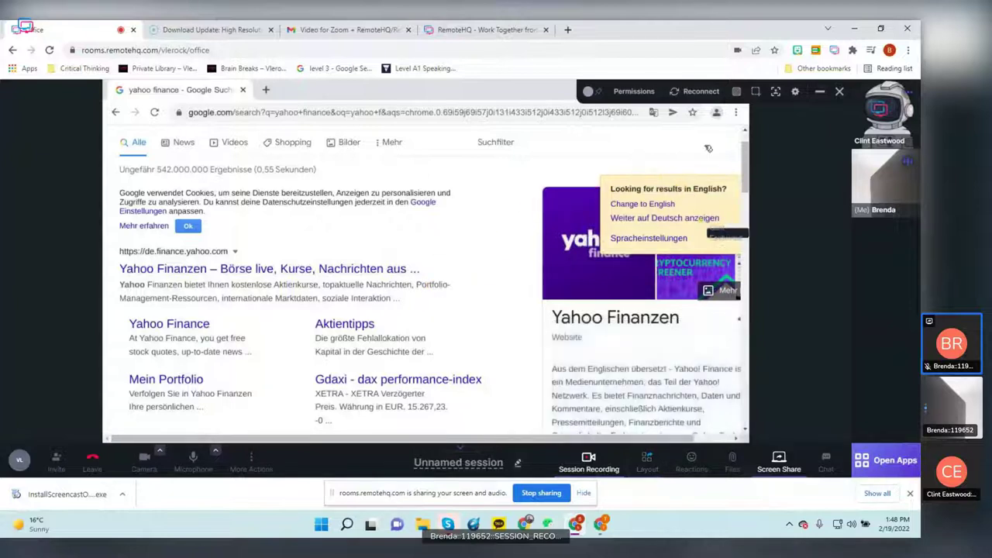
Step: Make the remote browser view-only for guests, and move the participant video onto the stage beside a wider browser pane
{"action": "left_click", "coordinate": [634, 91]}
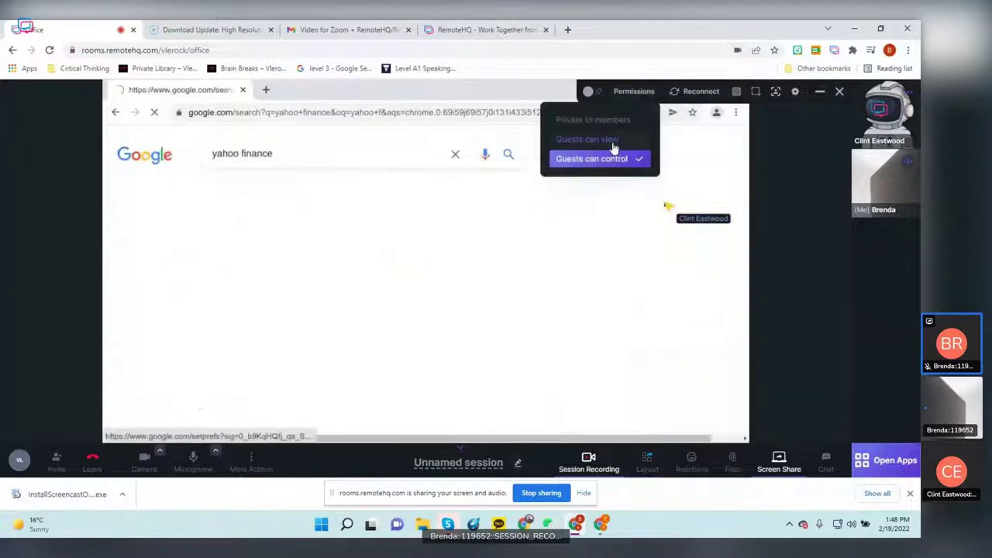
{"action": "left_click", "coordinate": [616, 145]}
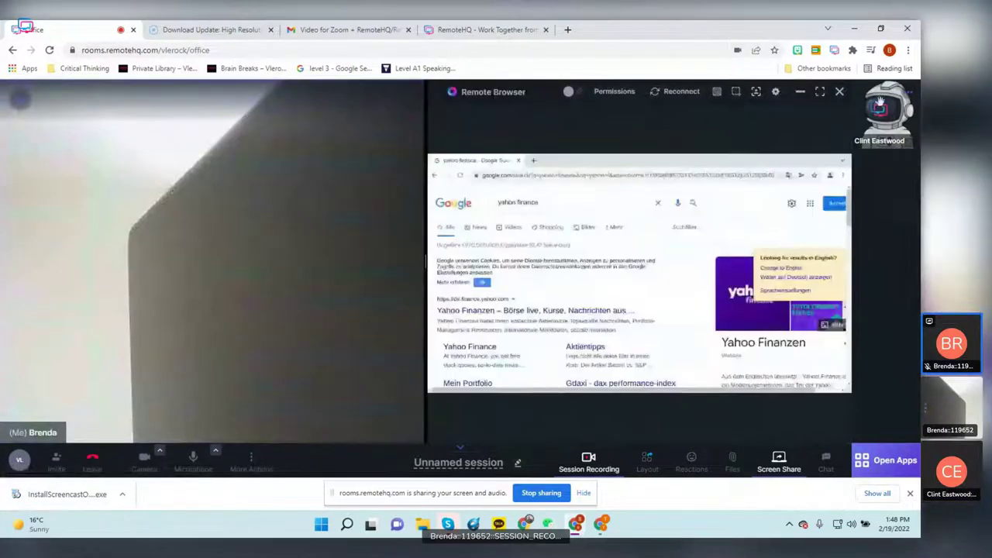
{"action": "left_click_drag", "start_coordinate": [890, 112], "coordinate": [223, 93]}
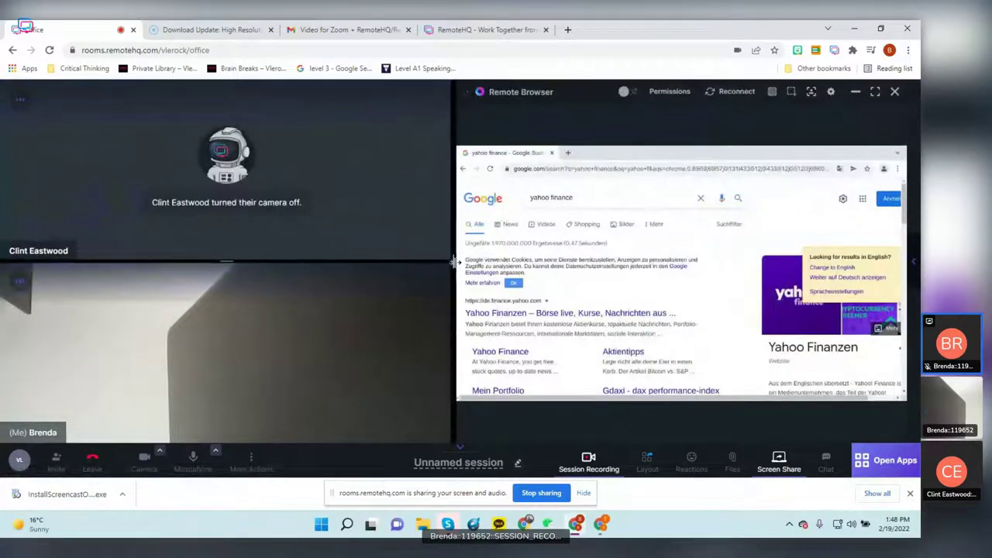
{"action": "left_click_drag", "start_coordinate": [454, 265], "coordinate": [230, 255]}
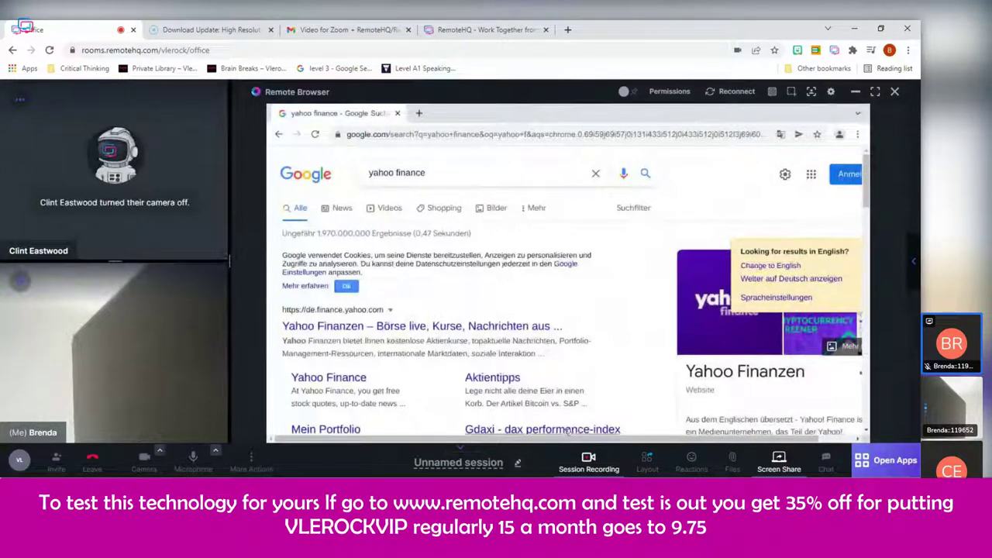
{"action": "left_click", "coordinate": [648, 459]}
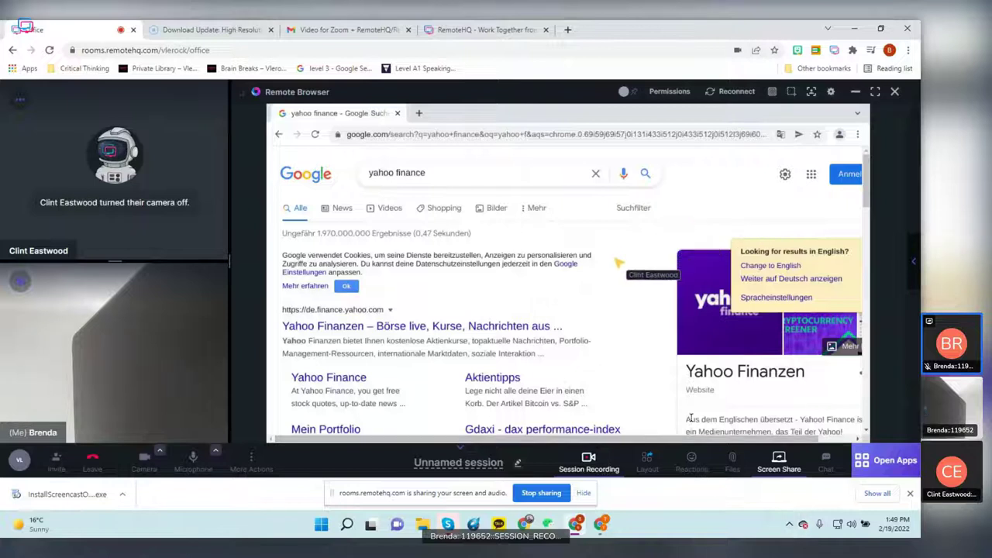
Step: Choose Layout's 'Share current layout with participants' to push the arrangement to everyone
{"action": "left_click", "coordinate": [645, 465]}
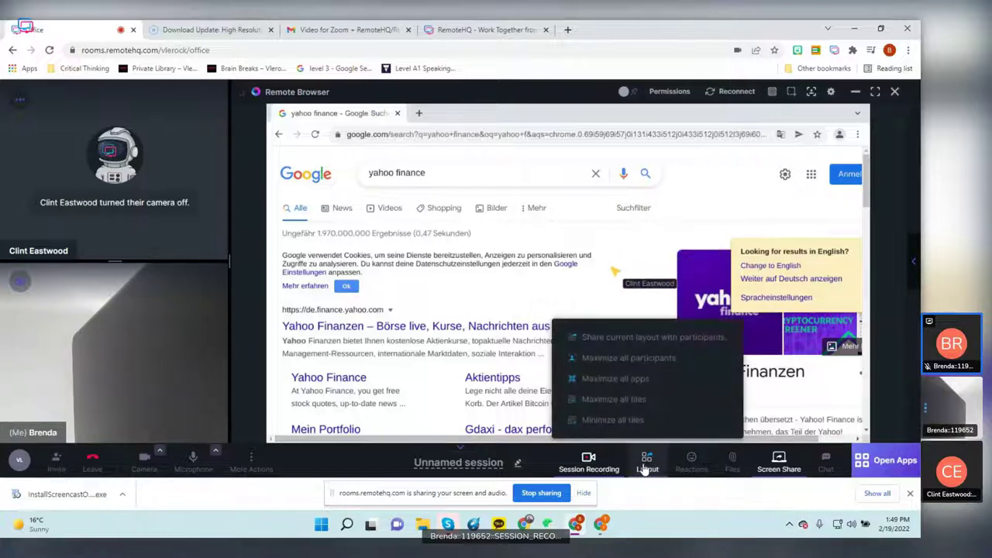
{"action": "left_click", "coordinate": [625, 338]}
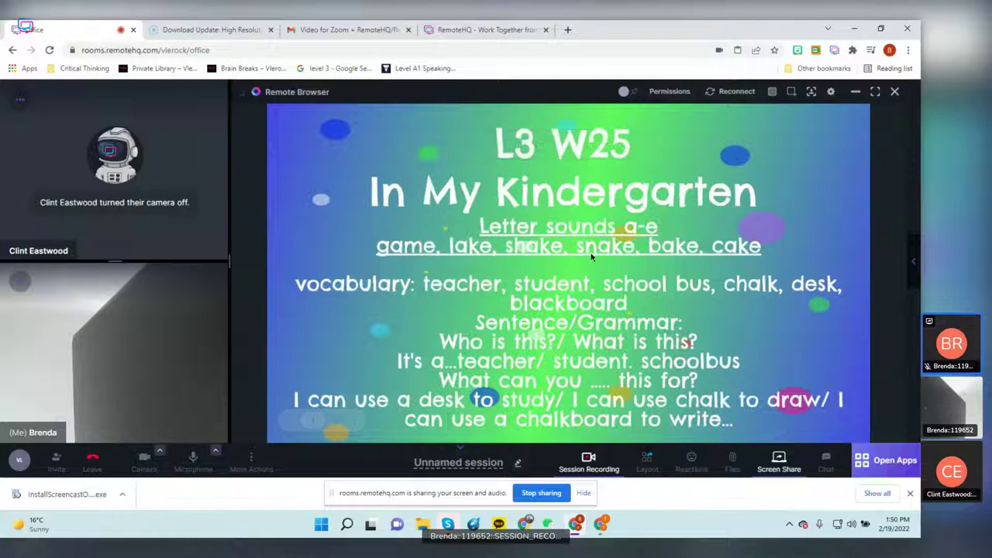
Step: Set the remote browser's permissions to 'Guests can control'
{"action": "left_click", "coordinate": [669, 96]}
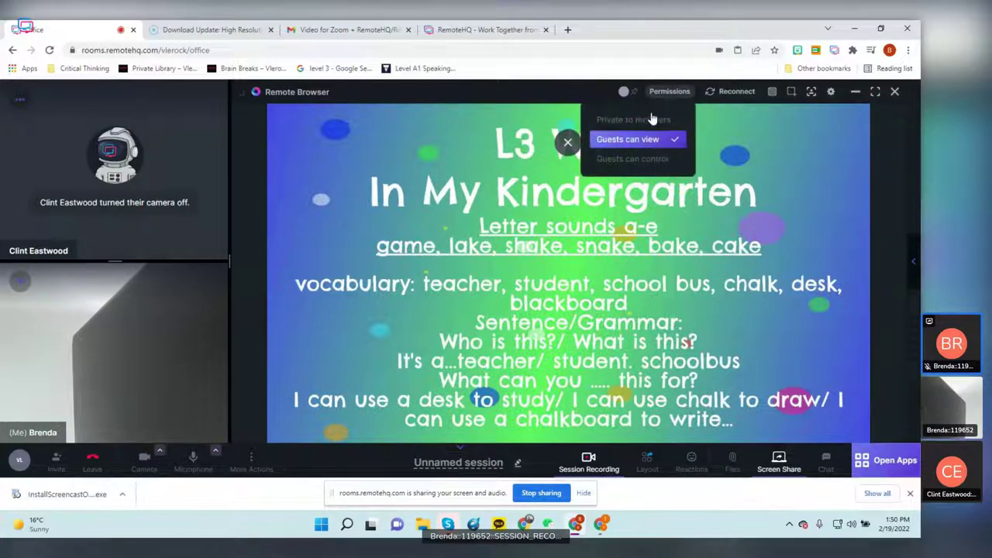
{"action": "left_click", "coordinate": [648, 159]}
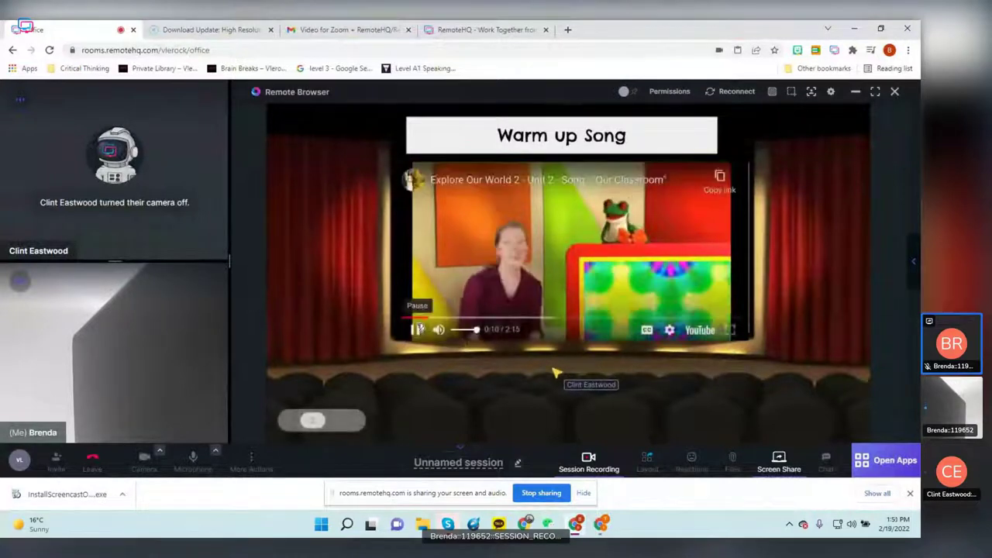
Step: Pause the warm-up song video, exit the slideshow, and replay the video from its thumbnail
{"action": "left_click", "coordinate": [417, 329]}
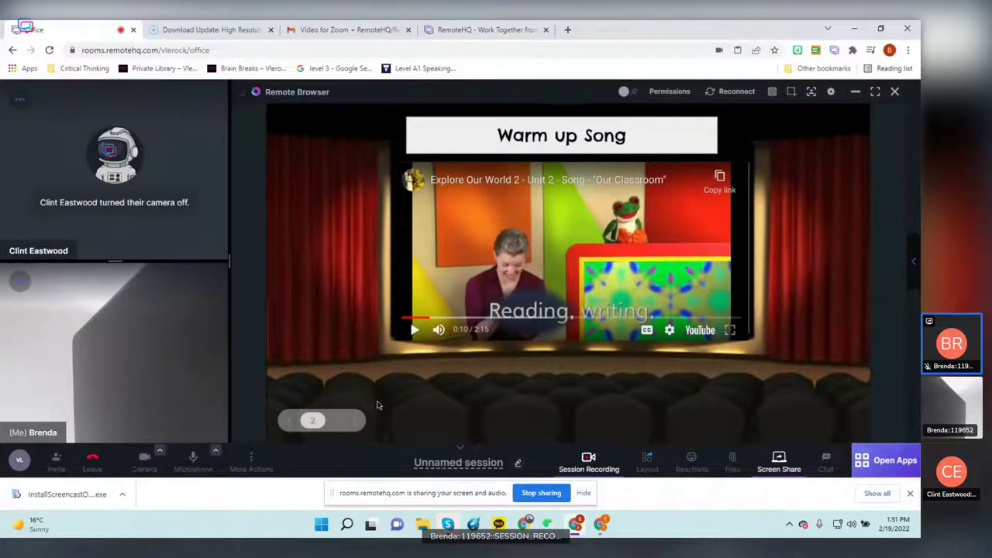
{"action": "key", "text": "Escape"}
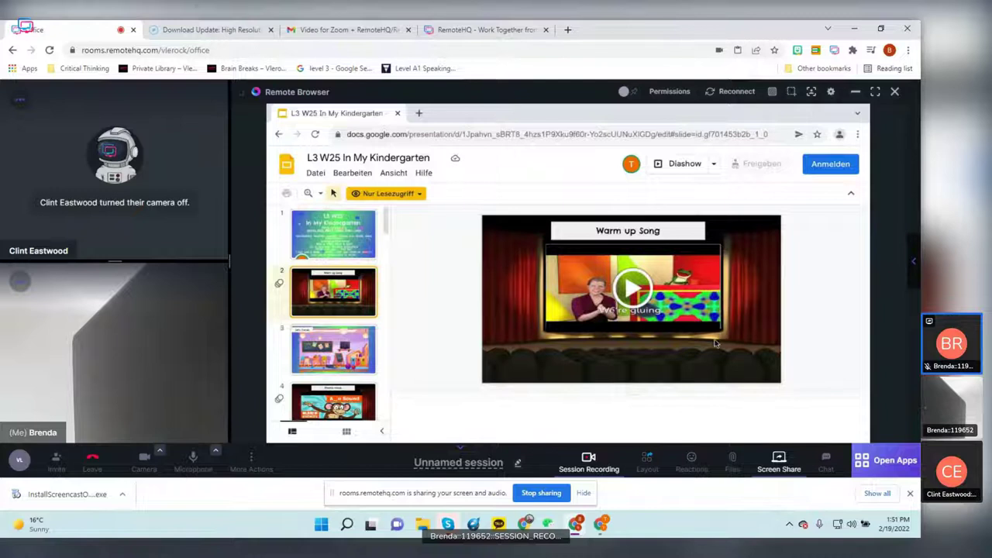
{"action": "left_click", "coordinate": [638, 295]}
{"action": "left_click", "coordinate": [709, 325]}
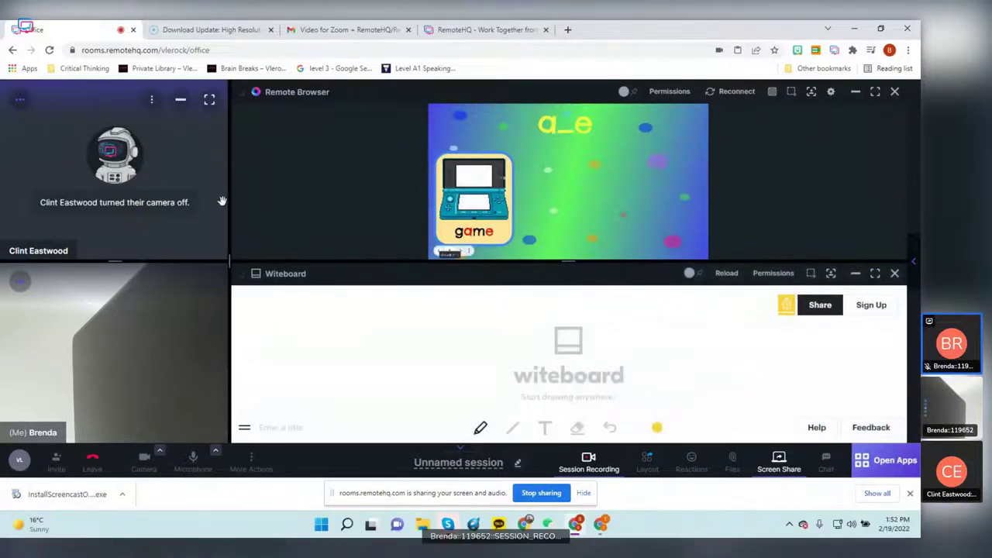
Step: Shift the column divider left and apply Maximize all apps so the Witeboard fills the stage
{"action": "left_click_drag", "start_coordinate": [231, 250], "coordinate": [144, 250]}
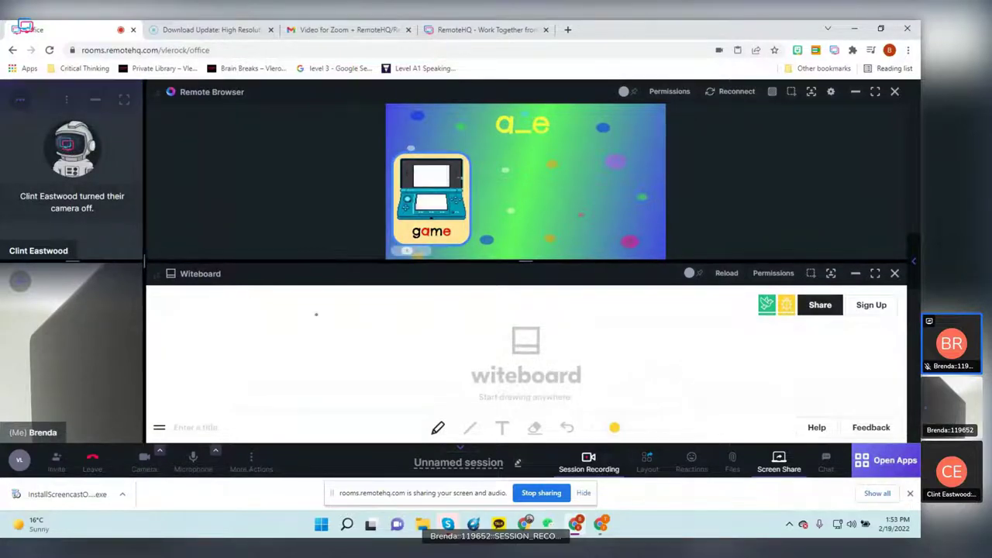
{"action": "left_click", "coordinate": [648, 463]}
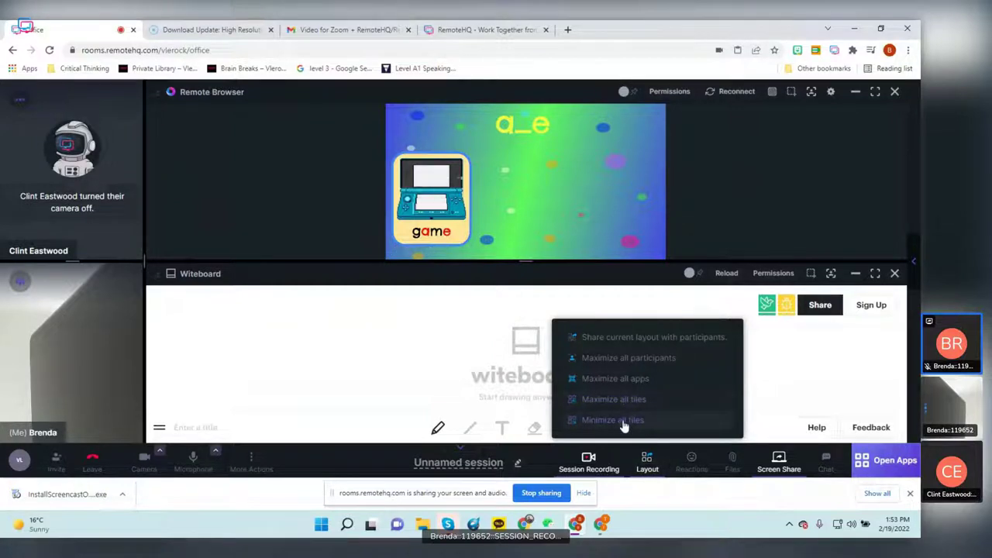
{"action": "left_click", "coordinate": [617, 380]}
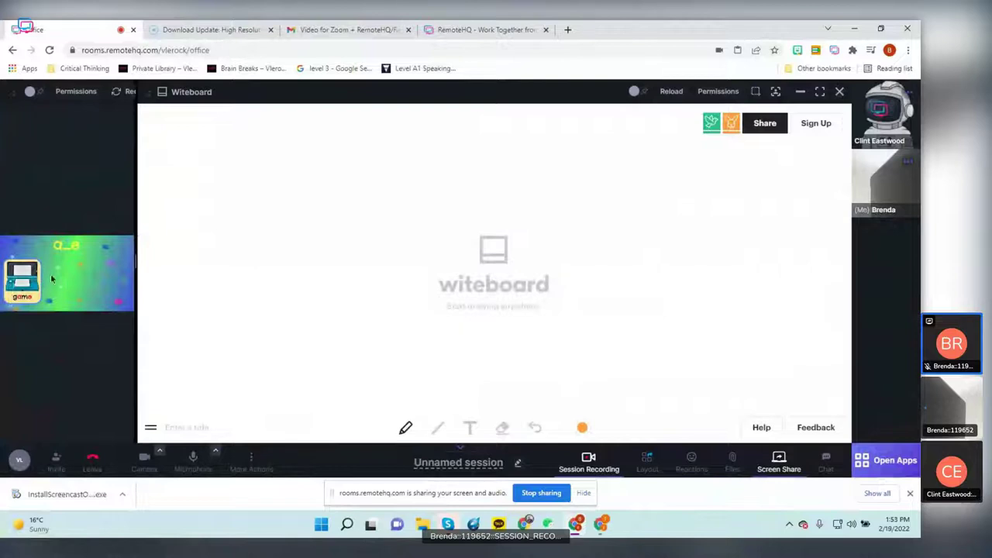
Step: Enlarge the a_e game slide beside the whiteboard and share this layout with all participants
{"action": "left_click_drag", "start_coordinate": [137, 262], "coordinate": [400, 291]}
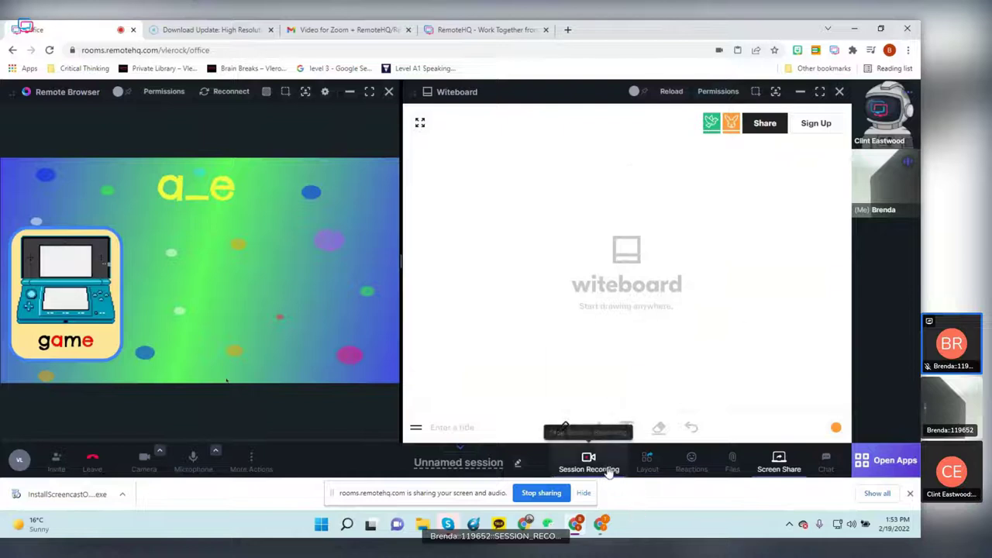
{"action": "left_click", "coordinate": [648, 461]}
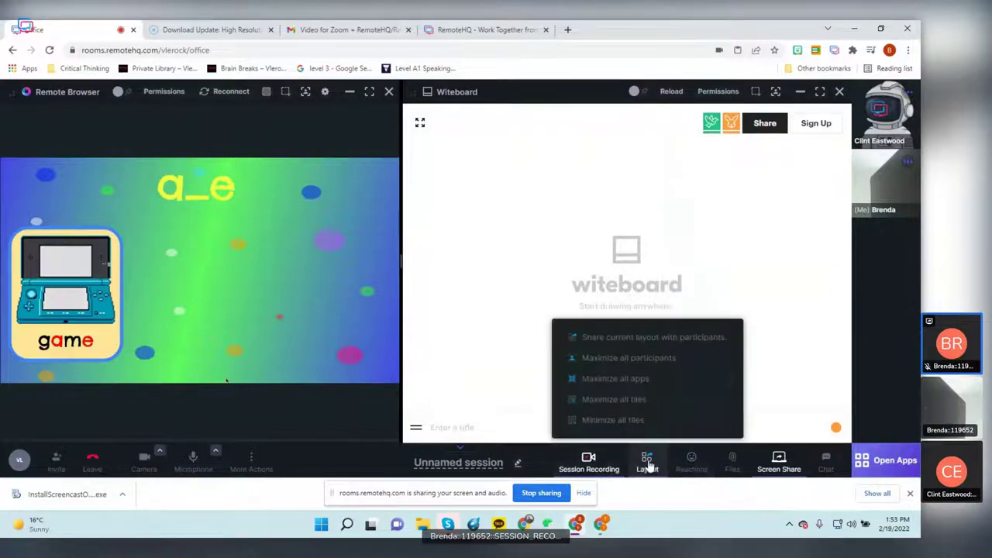
{"action": "left_click", "coordinate": [630, 338]}
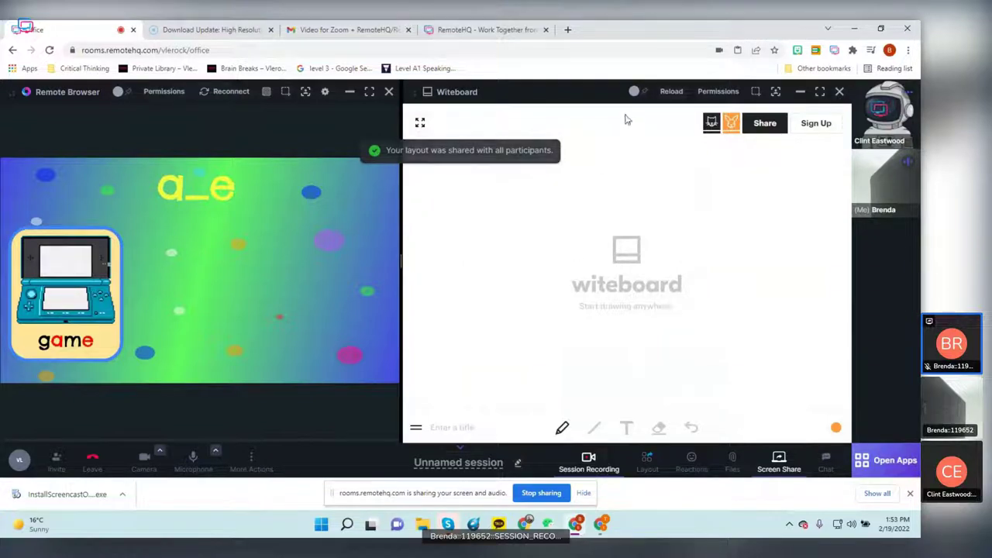
Step: Draw a vertical orange divider, two horizontal lines, and a rectangle on the whiteboard
{"action": "left_click_drag", "start_coordinate": [625, 115], "coordinate": [634, 411]}
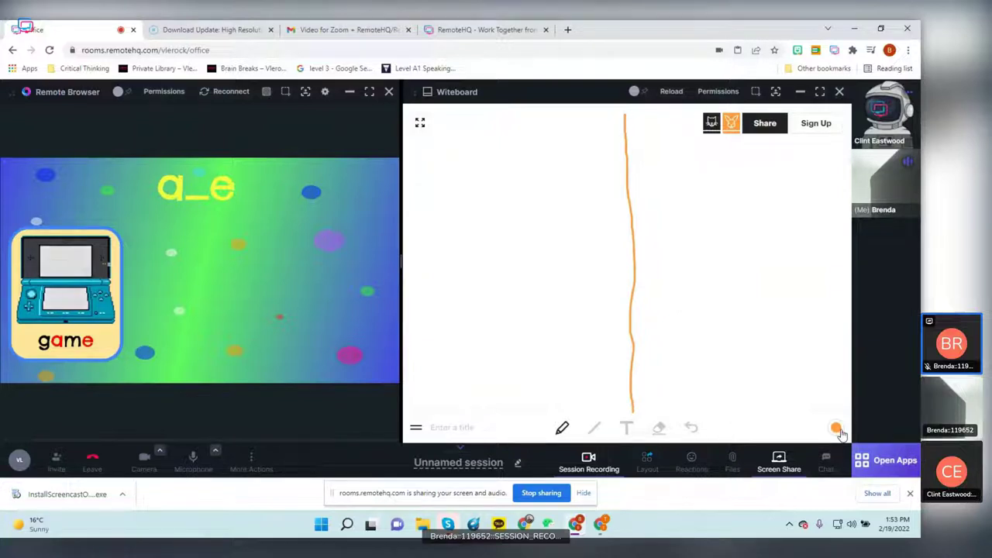
{"action": "left_click", "coordinate": [837, 429]}
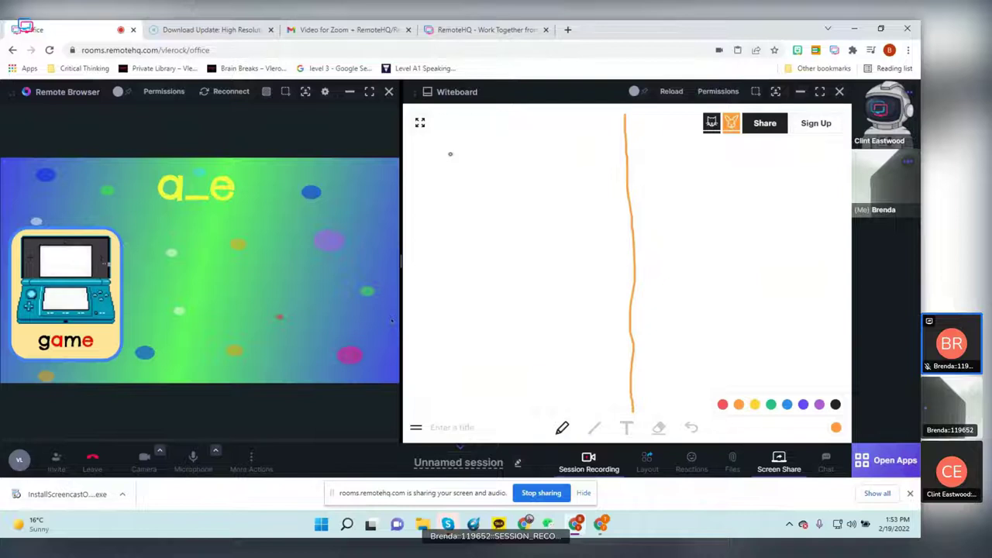
{"action": "left_click_drag", "start_coordinate": [453, 154], "coordinate": [587, 152]}
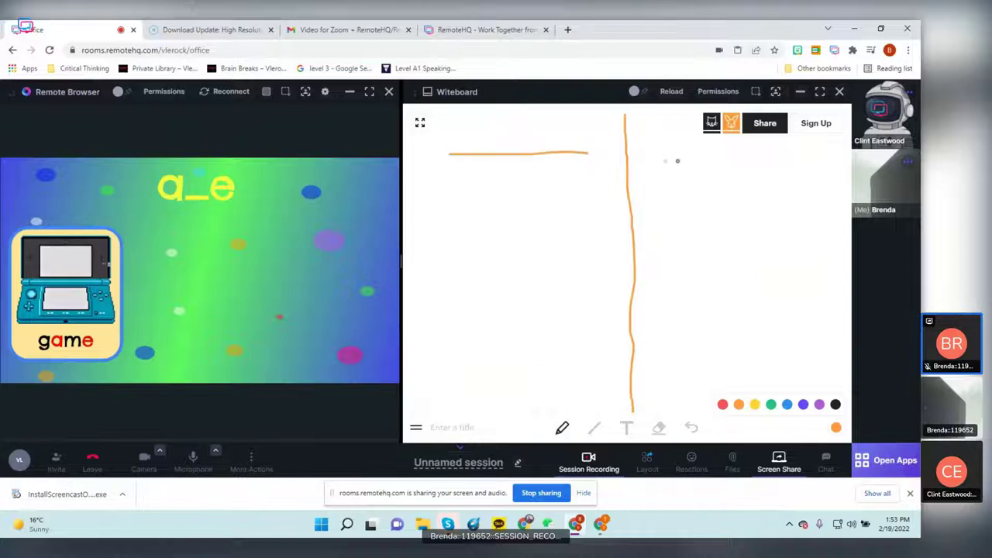
{"action": "left_click_drag", "start_coordinate": [702, 161], "coordinate": [789, 162]}
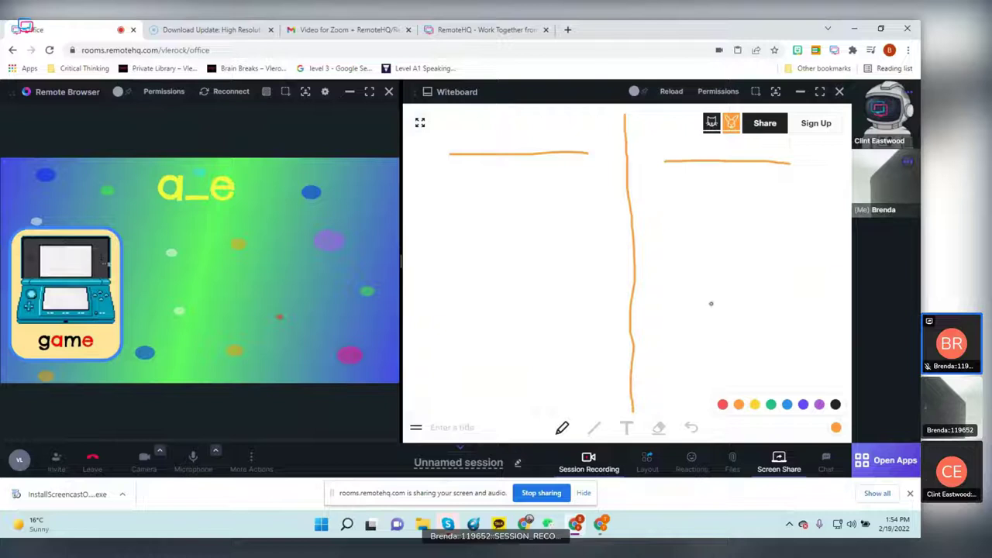
{"action": "mouse_move", "coordinate": [696, 229]}
{"action": "left_mouse_down"}
{"action": "mouse_move", "coordinate": [779, 288]}
{"action": "mouse_move", "coordinate": [796, 286]}
{"action": "left_mouse_up"}
{"action": "left_click_drag", "start_coordinate": [785, 235], "coordinate": [696, 235]}
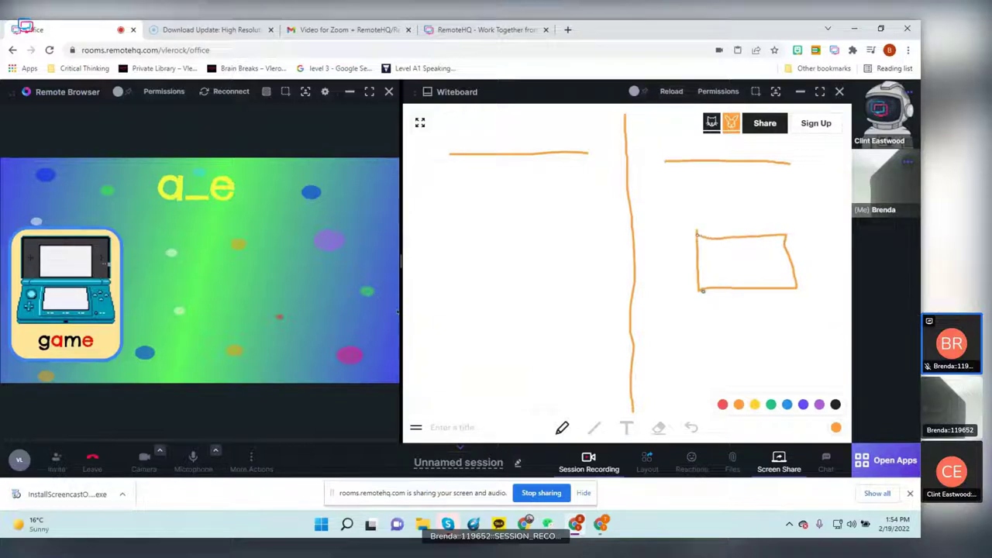
Step: Sketch a second box below the rectangle and add inner shapes to both boxes
{"action": "mouse_move", "coordinate": [700, 290]}
{"action": "left_mouse_down"}
{"action": "mouse_move", "coordinate": [705, 341]}
{"action": "mouse_move", "coordinate": [802, 334]}
{"action": "mouse_move", "coordinate": [802, 319]}
{"action": "mouse_move", "coordinate": [772, 289]}
{"action": "left_mouse_up"}
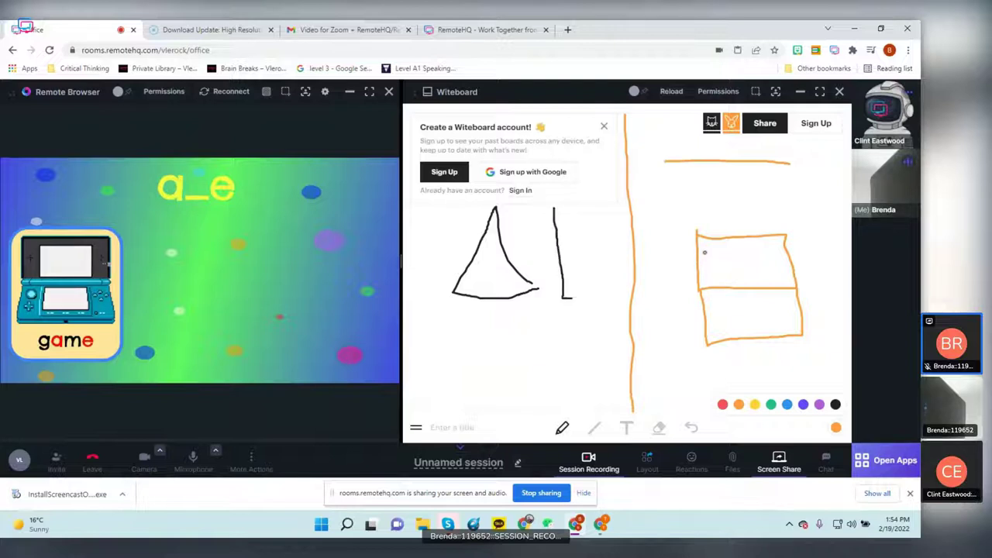
{"action": "left_click_drag", "start_coordinate": [728, 253], "coordinate": [774, 264]}
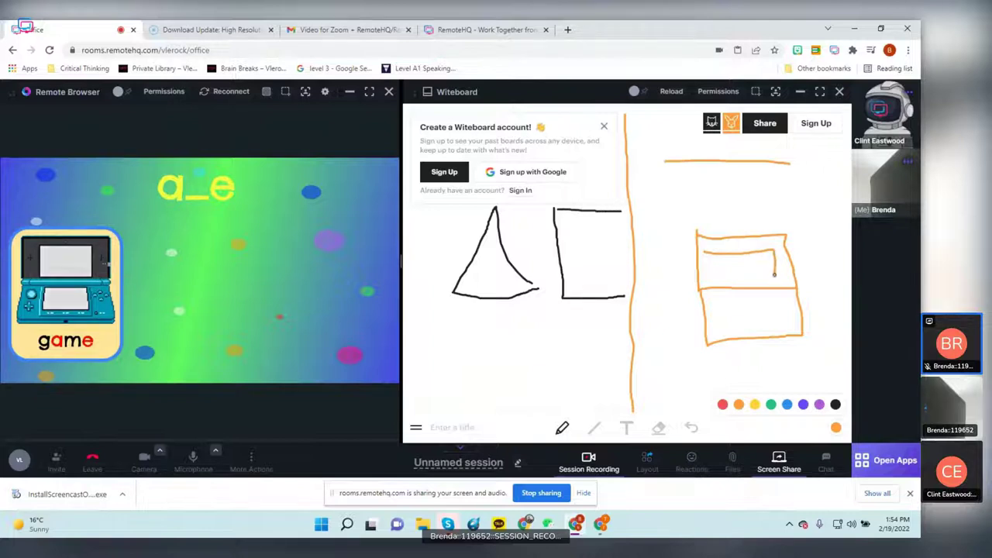
{"action": "left_click_drag", "start_coordinate": [774, 281], "coordinate": [709, 276]}
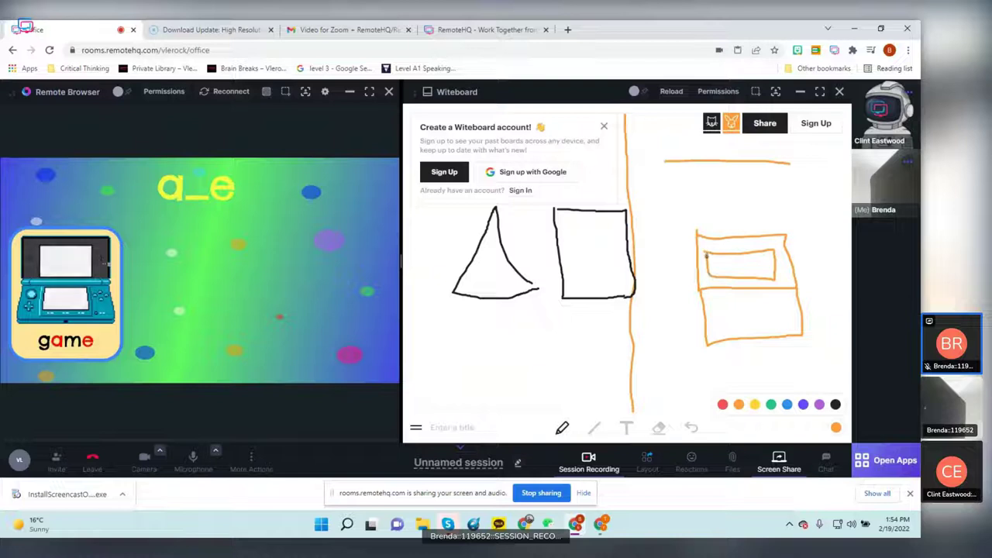
{"action": "mouse_move", "coordinate": [716, 306]}
{"action": "left_mouse_down"}
{"action": "mouse_move", "coordinate": [789, 307]}
{"action": "mouse_move", "coordinate": [721, 301]}
{"action": "left_mouse_up"}
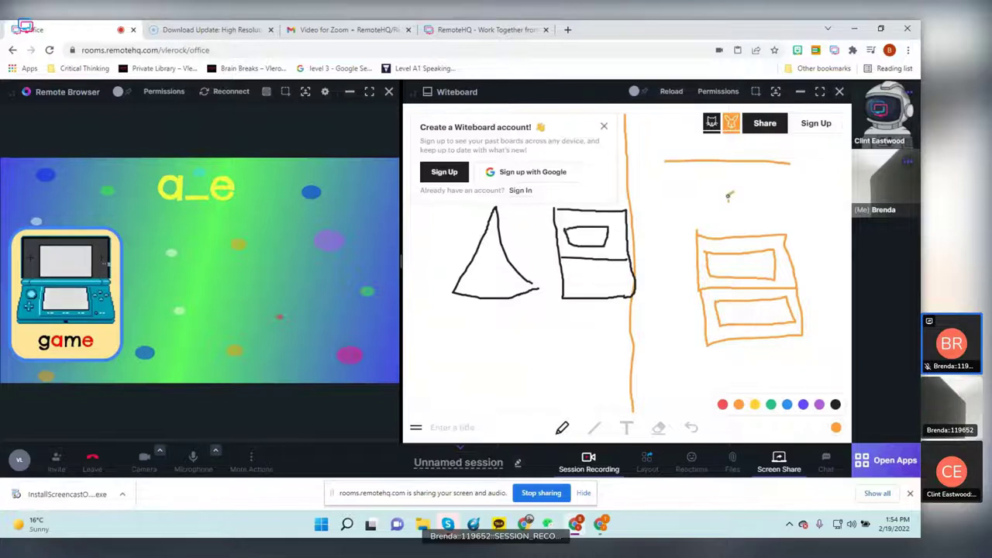
Step: Draw two small orange circles and two small orange squares on the whiteboard
{"action": "mouse_move", "coordinate": [729, 196]}
{"action": "left_mouse_down"}
{"action": "mouse_move", "coordinate": [734, 211]}
{"action": "mouse_move", "coordinate": [746, 203]}
{"action": "mouse_move", "coordinate": [735, 193]}
{"action": "left_mouse_up"}
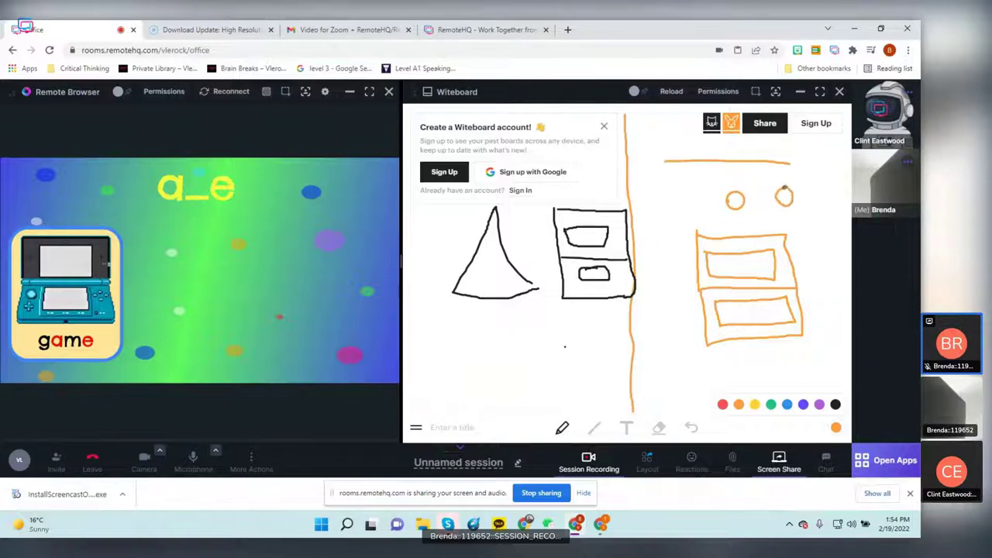
{"action": "left_click_drag", "start_coordinate": [785, 189], "coordinate": [781, 187]}
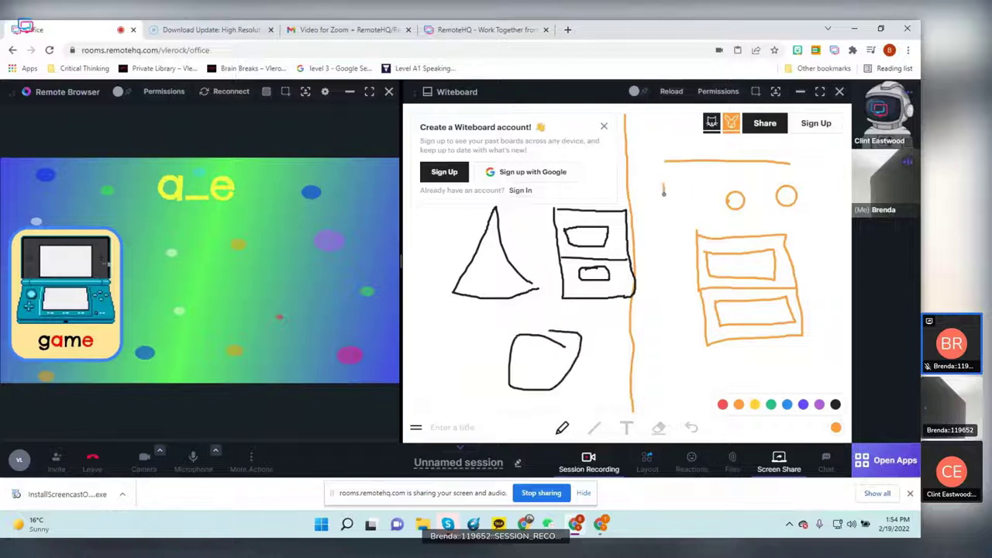
{"action": "mouse_move", "coordinate": [663, 195]}
{"action": "left_mouse_down"}
{"action": "mouse_move", "coordinate": [664, 206]}
{"action": "mouse_move", "coordinate": [683, 191]}
{"action": "mouse_move", "coordinate": [664, 186]}
{"action": "left_mouse_up"}
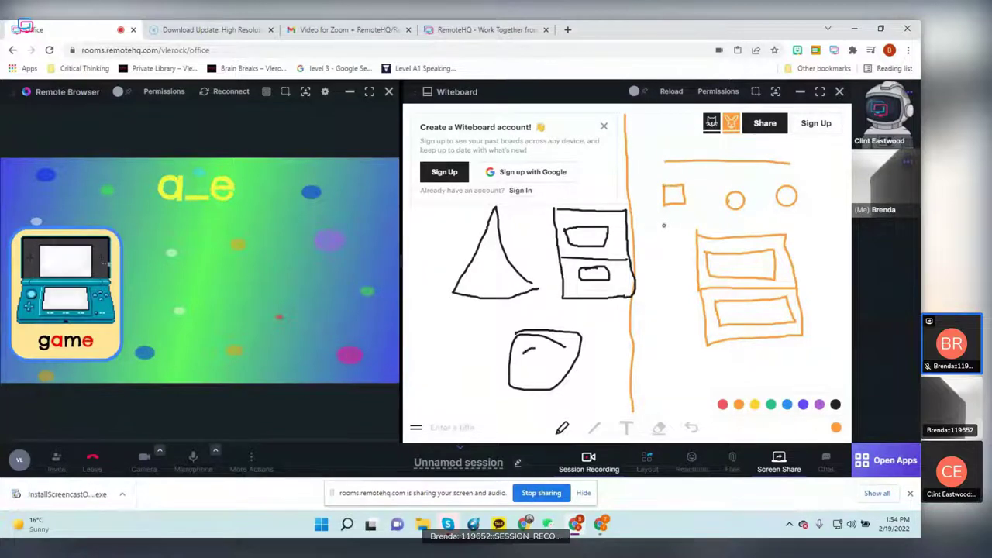
{"action": "mouse_move", "coordinate": [664, 226]}
{"action": "left_mouse_down"}
{"action": "mouse_move", "coordinate": [665, 253]}
{"action": "mouse_move", "coordinate": [686, 229]}
{"action": "mouse_move", "coordinate": [665, 228]}
{"action": "left_mouse_up"}
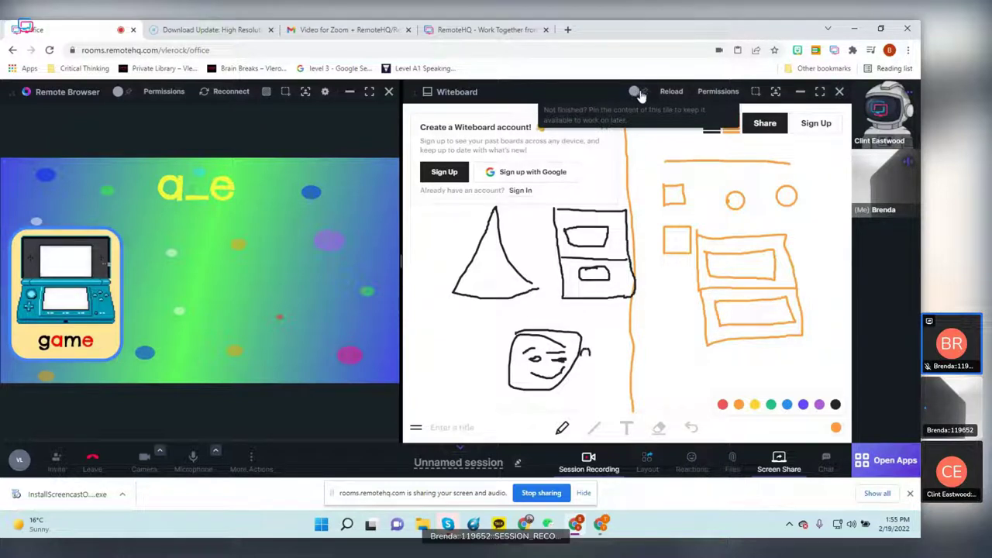
{"action": "left_click", "coordinate": [756, 93]}
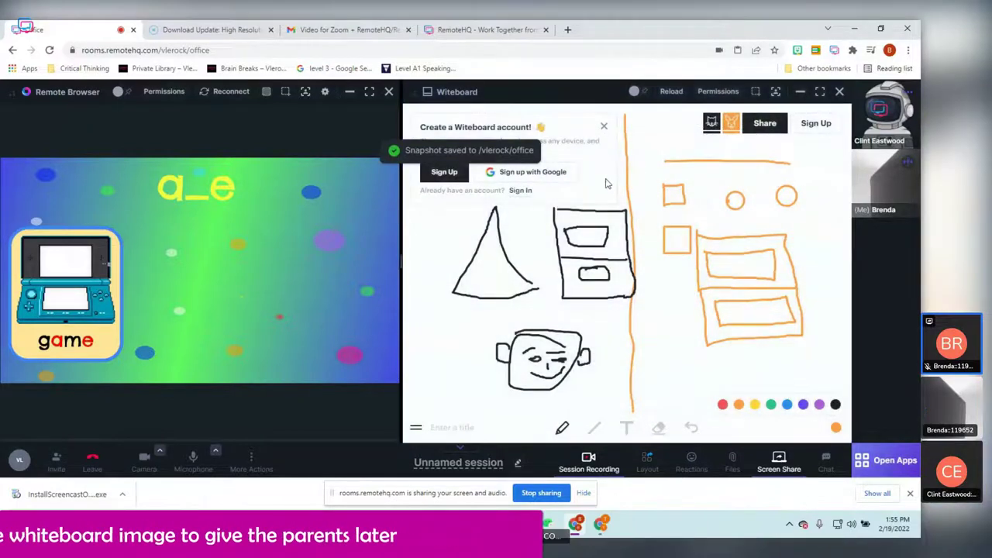
{"action": "left_click", "coordinate": [712, 95]}
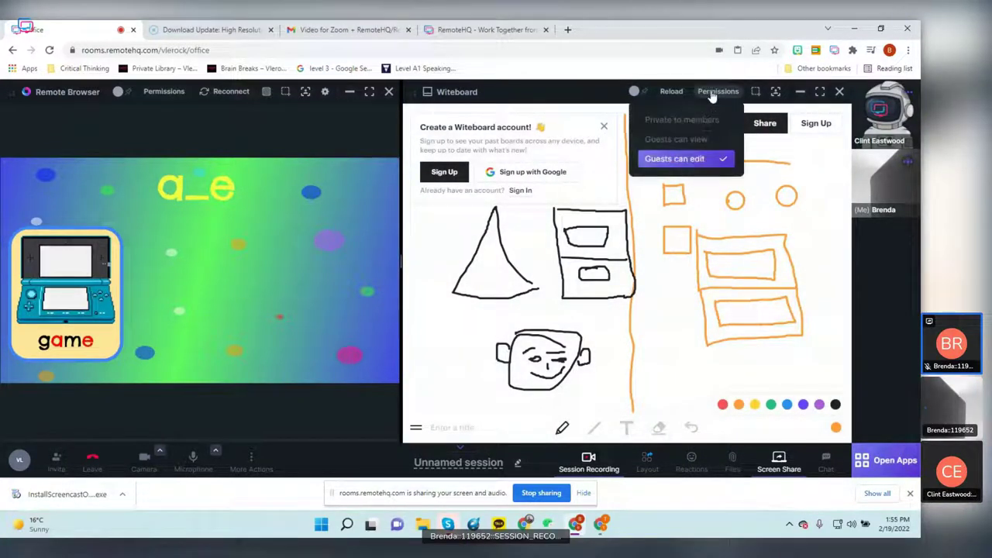
{"action": "left_click", "coordinate": [693, 145]}
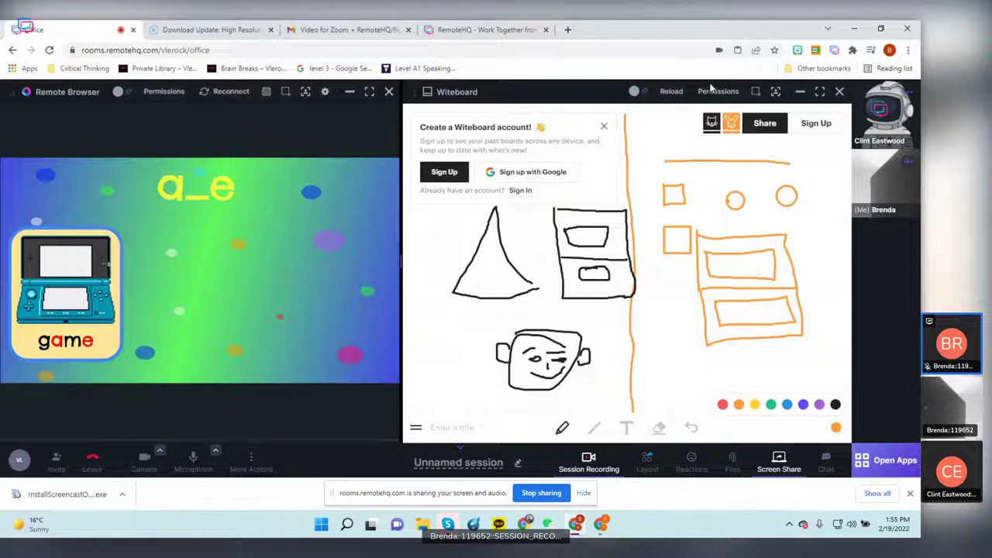
Step: Close the Witeboard tile so the remote browser's word-order quiz fills the room
{"action": "left_click", "coordinate": [839, 92]}
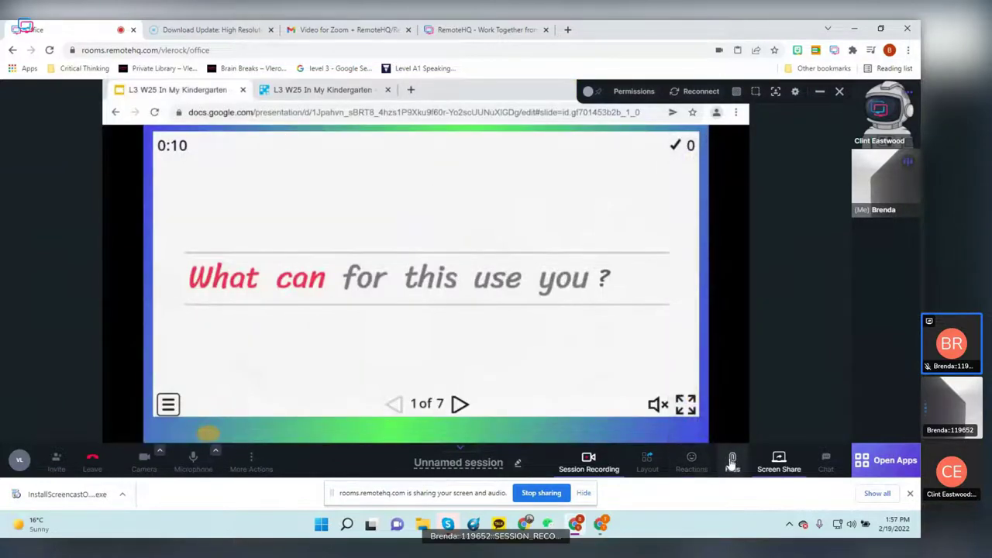
Step: Upload the 'do' image from Downloads to the room's files and open do.png beside the browser
{"action": "left_click", "coordinate": [732, 461]}
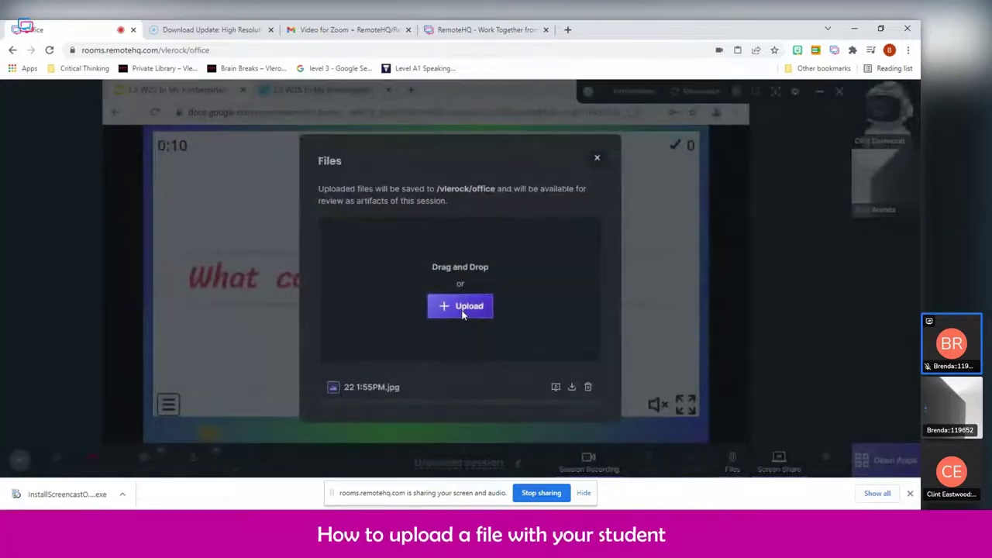
{"action": "left_click", "coordinate": [463, 314]}
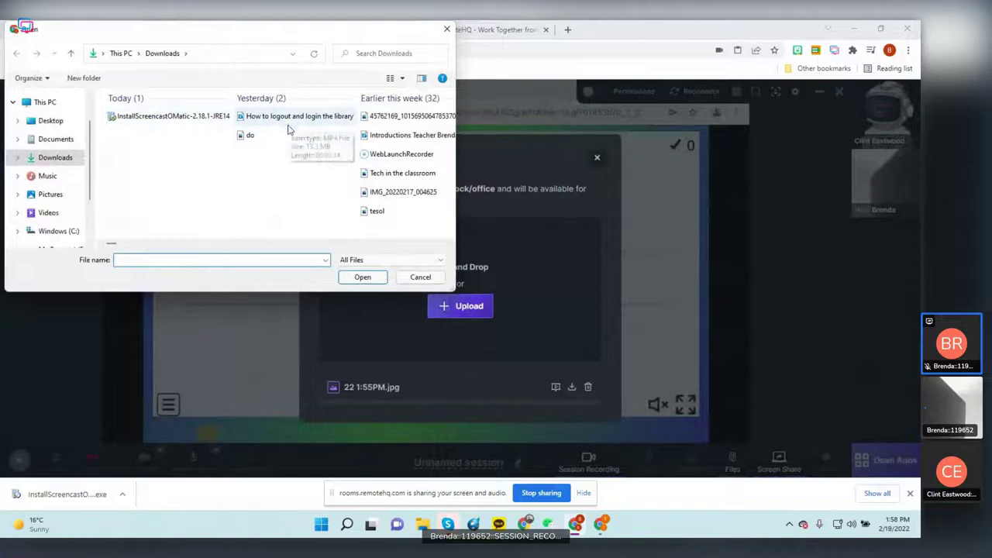
{"action": "left_click", "coordinate": [250, 138]}
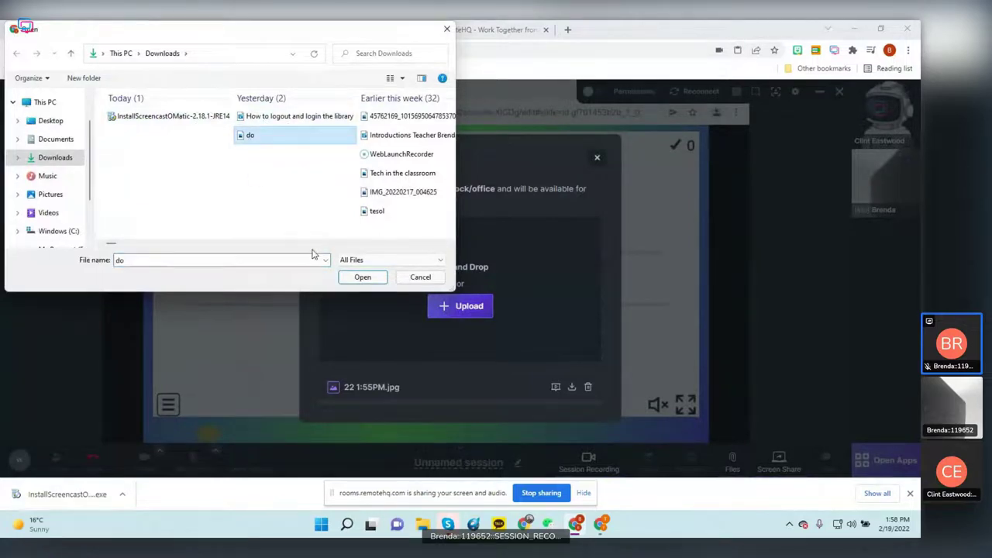
{"action": "left_click", "coordinate": [363, 278]}
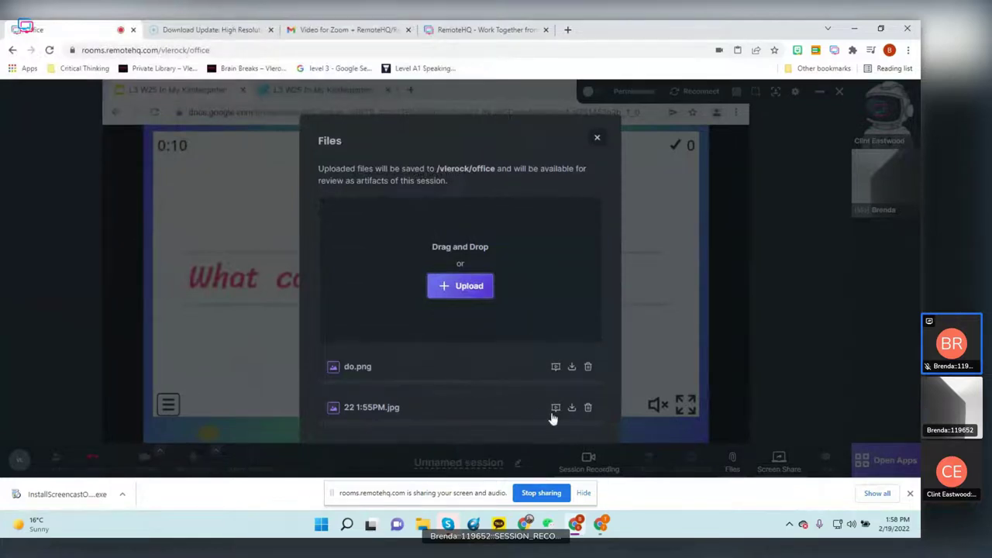
{"action": "left_click", "coordinate": [556, 367]}
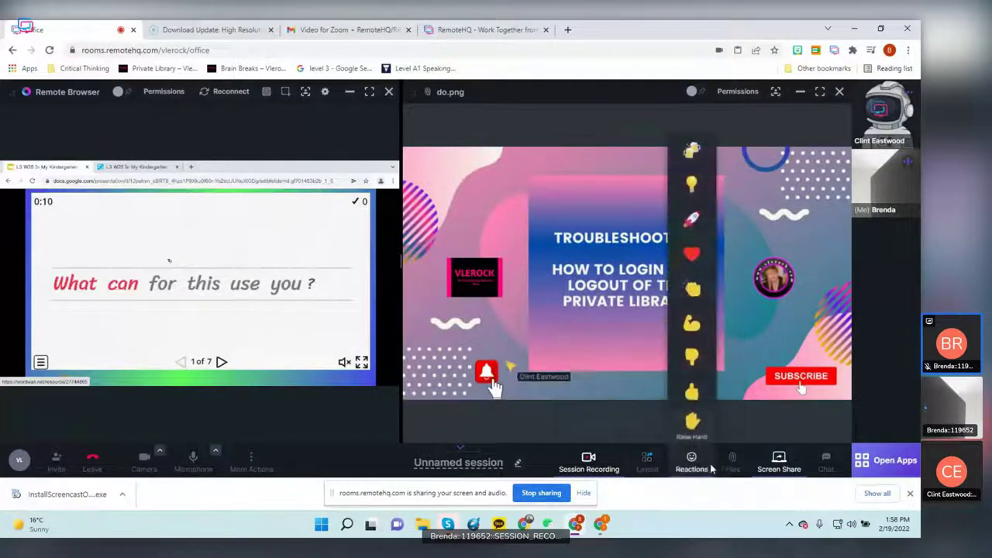
{"action": "mouse_move", "coordinate": [647, 462]}
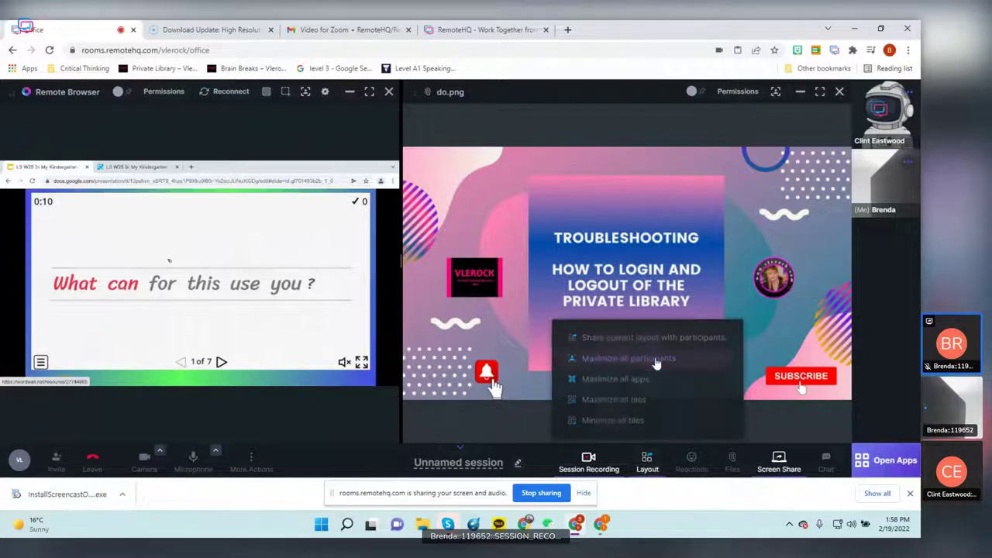
Step: Share the current layout with all participants and maximize both participants' video tiles
{"action": "left_click", "coordinate": [644, 337]}
{"action": "left_click", "coordinate": [643, 462]}
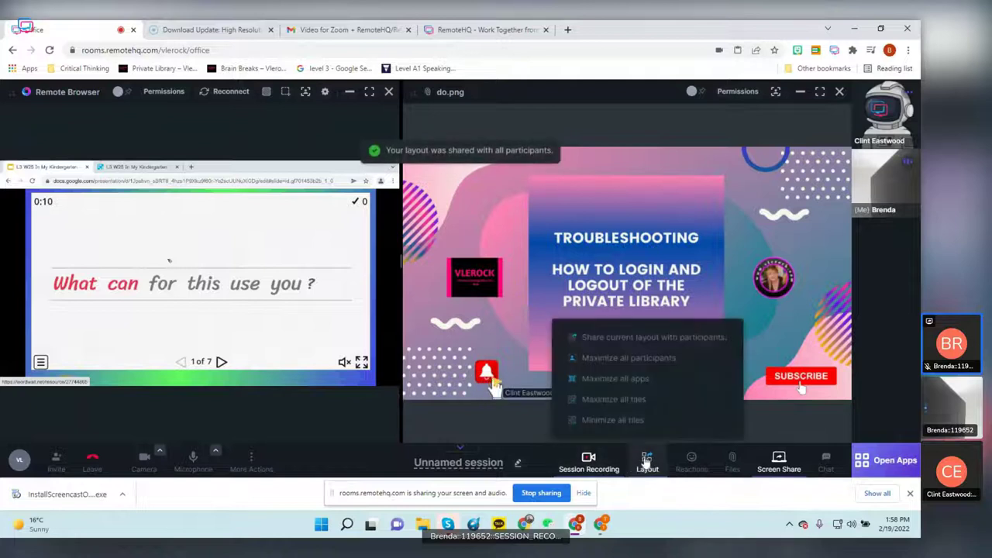
{"action": "left_click", "coordinate": [623, 360]}
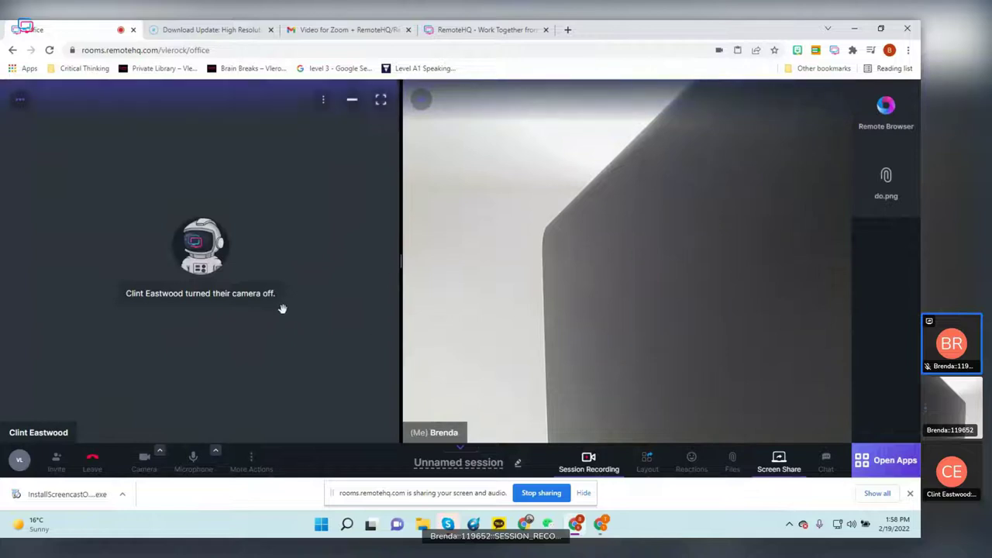
{"action": "mouse_move", "coordinate": [200, 263]}
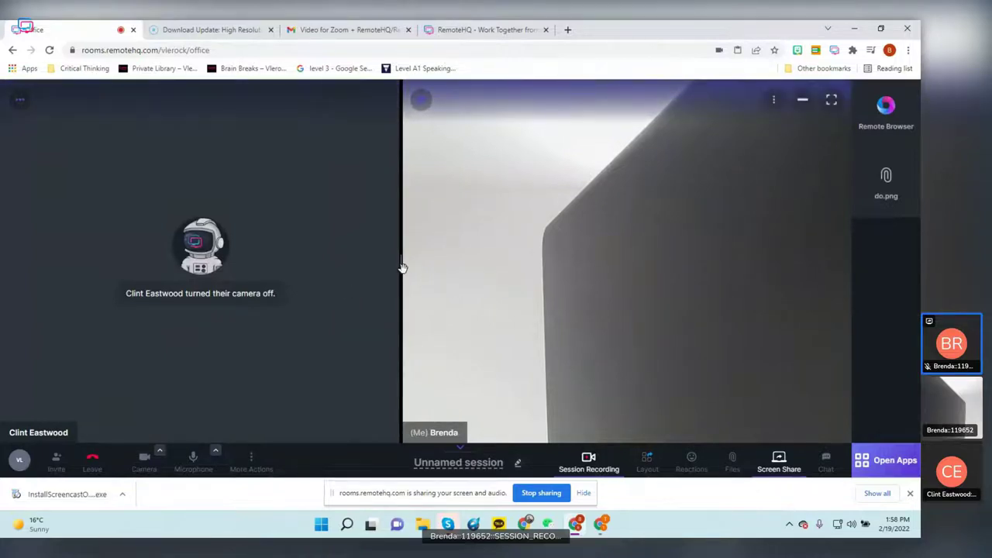
{"action": "mouse_move", "coordinate": [626, 260]}
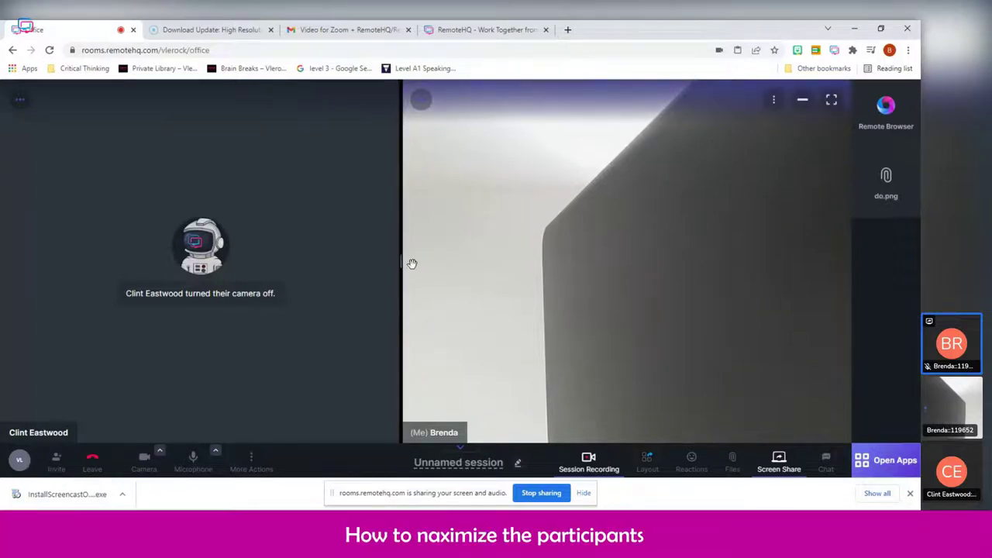
Step: Drag the tile divider to resize the two participant video tiles
{"action": "left_click_drag", "start_coordinate": [409, 263], "coordinate": [279, 274]}
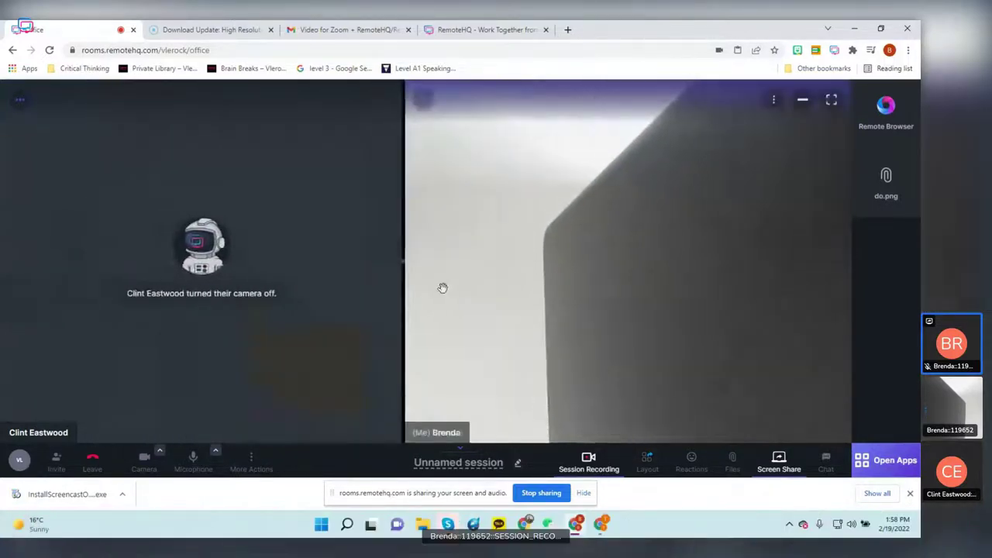
{"action": "left_click_drag", "start_coordinate": [280, 274], "coordinate": [456, 289]}
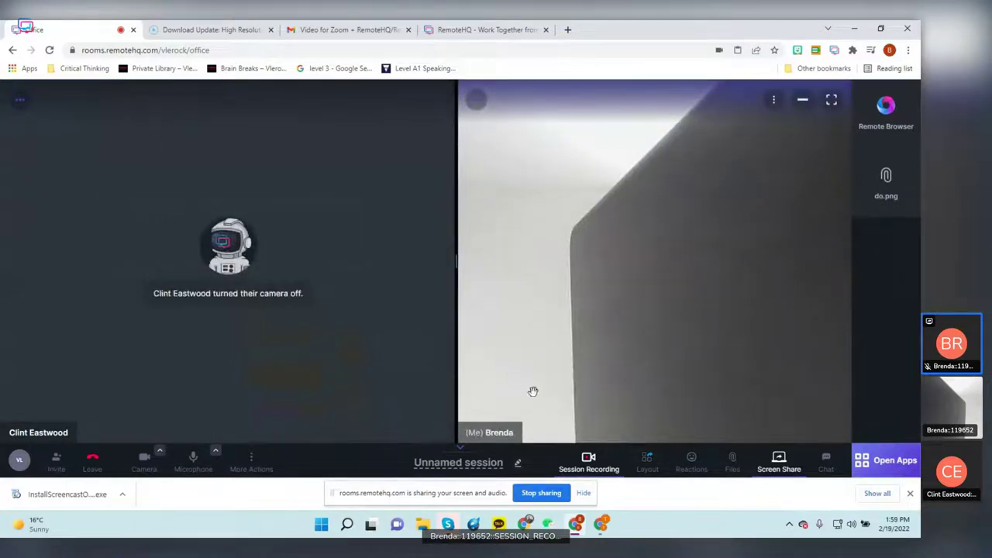
{"action": "left_click", "coordinate": [631, 470]}
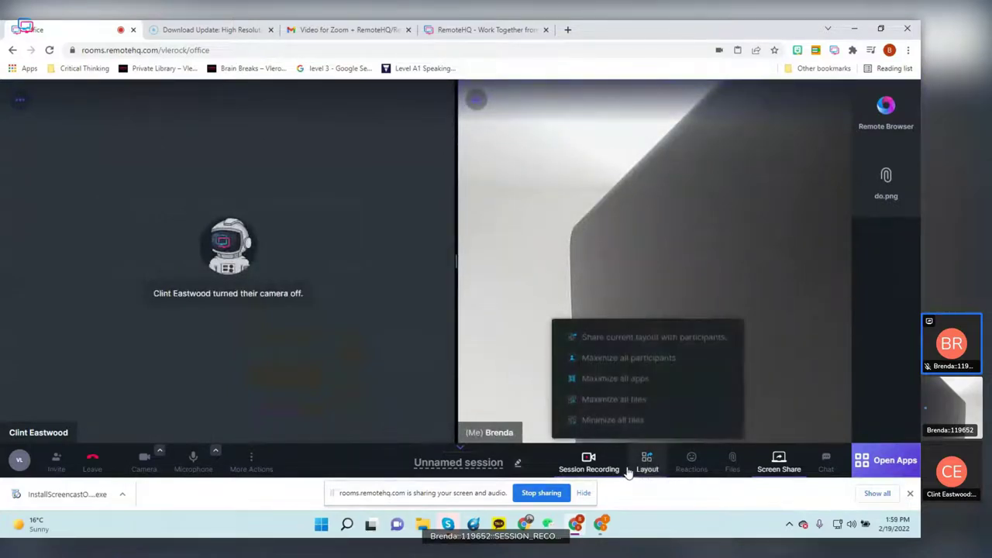
Step: Upload the VLEROCK 'How to Speed Up Your Browser' handout PDF from Downloads and open its preview
{"action": "left_click", "coordinate": [733, 463]}
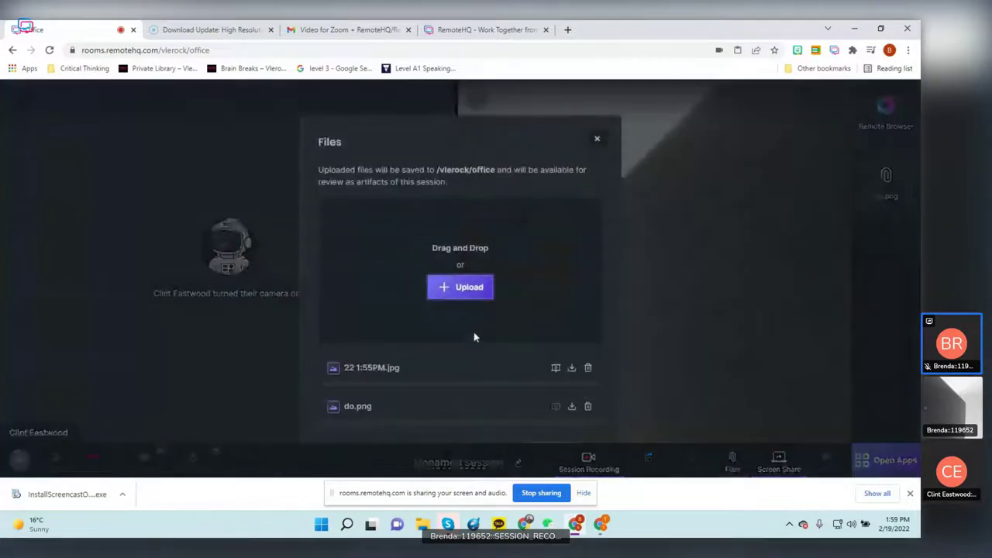
{"action": "left_click", "coordinate": [454, 296]}
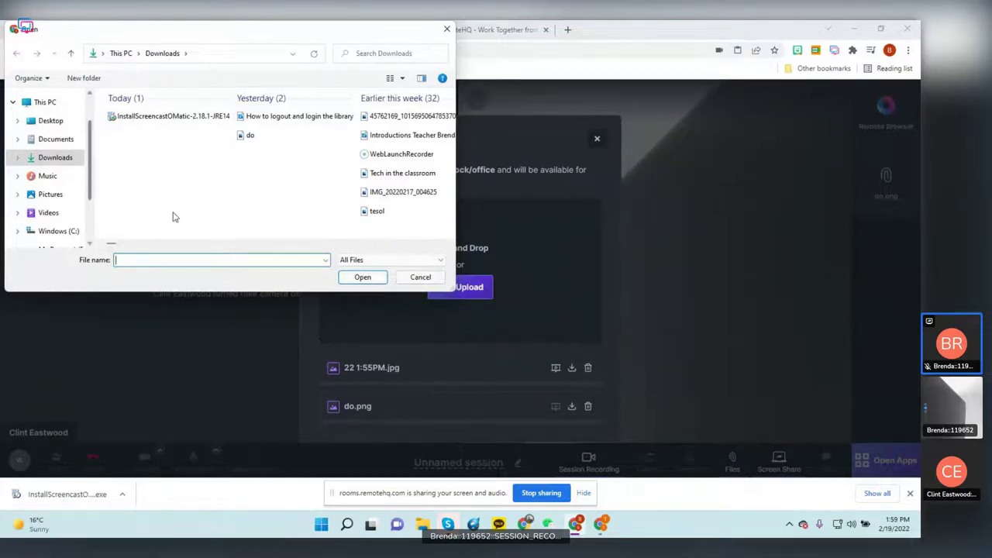
{"action": "scroll", "coordinate": [317, 155], "scroll_direction": "down", "scroll_amount": 3}
{"action": "left_click", "coordinate": [318, 134]}
{"action": "scroll", "coordinate": [318, 135], "scroll_direction": "down", "scroll_amount": 2}
{"action": "left_click", "coordinate": [364, 277]}
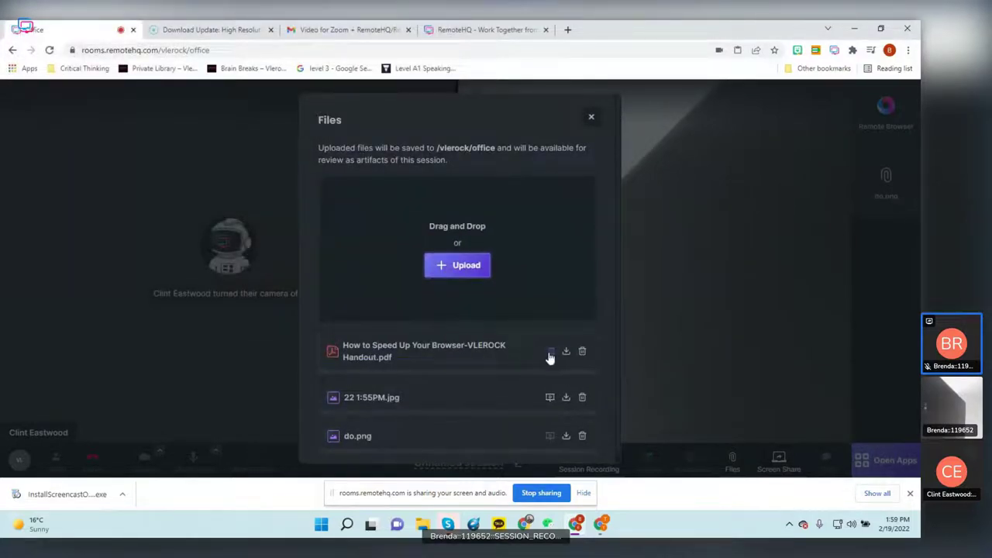
{"action": "left_click", "coordinate": [550, 353]}
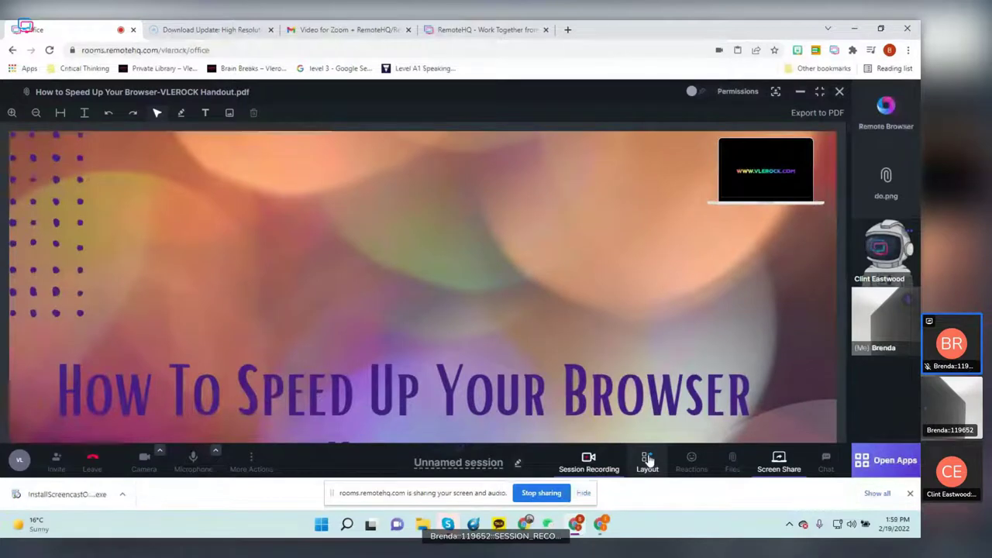
Step: Share the layout with all participants and pen-draw loops across the handout's title page
{"action": "left_click", "coordinate": [648, 460]}
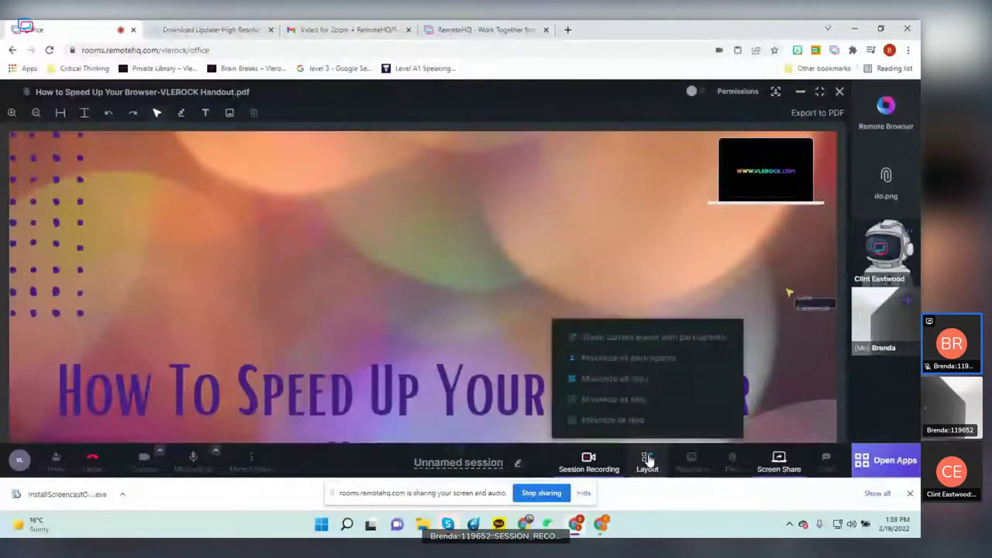
{"action": "left_click", "coordinate": [626, 339]}
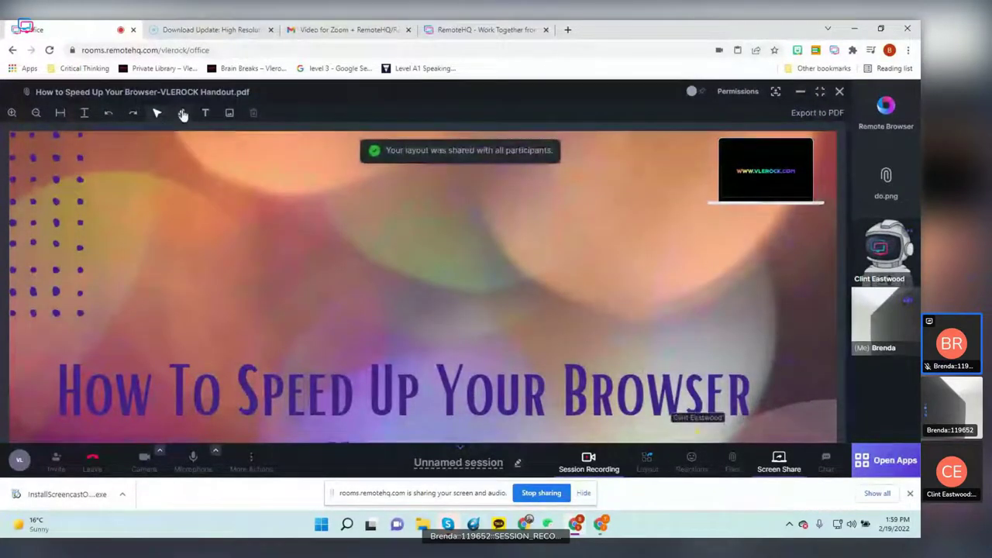
{"action": "left_click", "coordinate": [181, 114]}
{"action": "mouse_move", "coordinate": [193, 181]}
{"action": "left_mouse_down"}
{"action": "mouse_move", "coordinate": [294, 275]}
{"action": "mouse_move", "coordinate": [435, 231]}
{"action": "mouse_move", "coordinate": [337, 269]}
{"action": "left_mouse_up"}
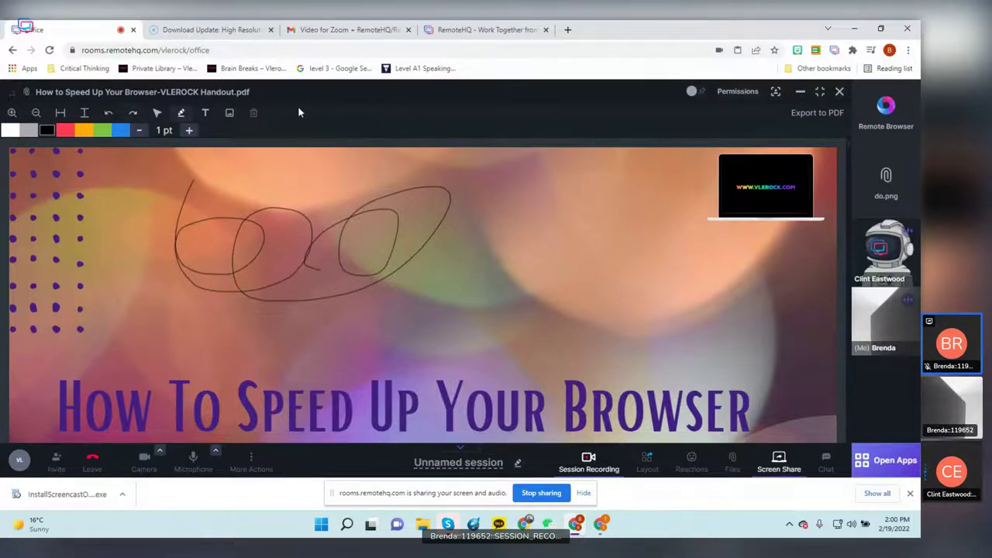
Step: Let guests annotate the handout, then select its faint and red Text annotations
{"action": "left_click", "coordinate": [738, 98]}
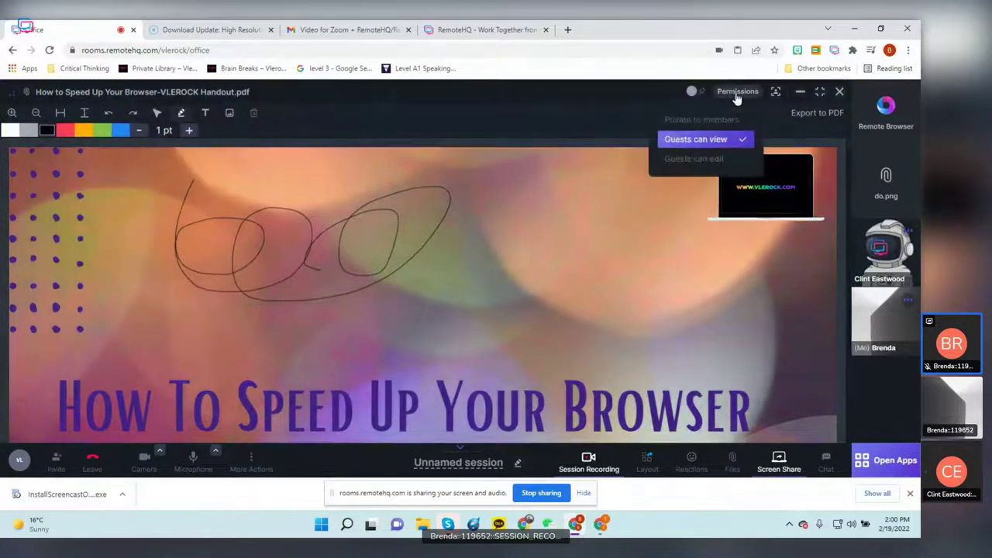
{"action": "left_click", "coordinate": [700, 159]}
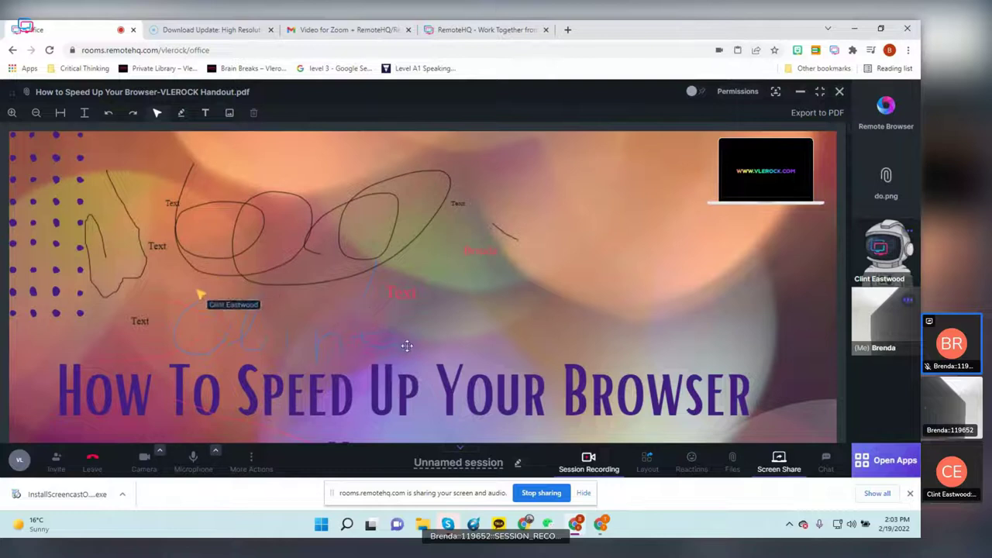
{"action": "left_click", "coordinate": [405, 344]}
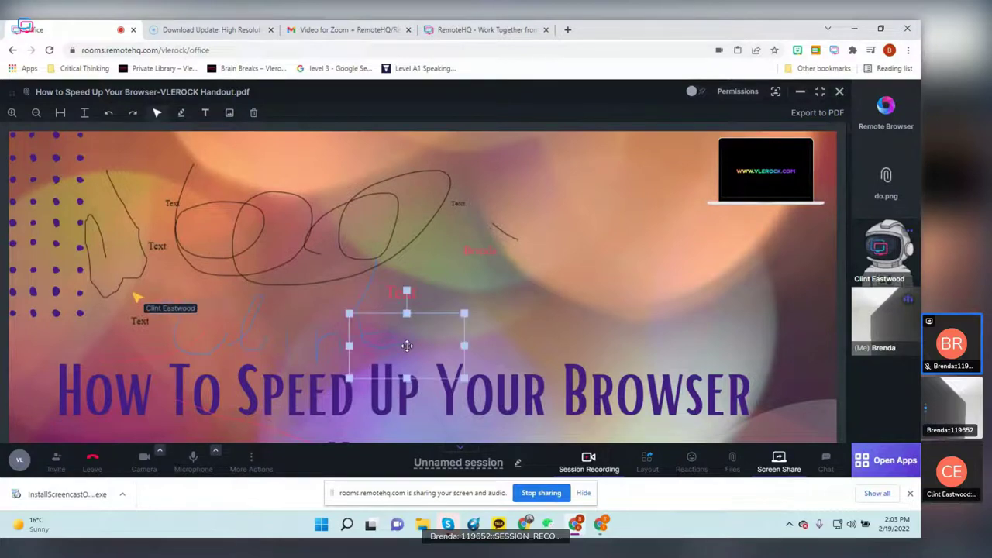
{"action": "left_click", "coordinate": [390, 291]}
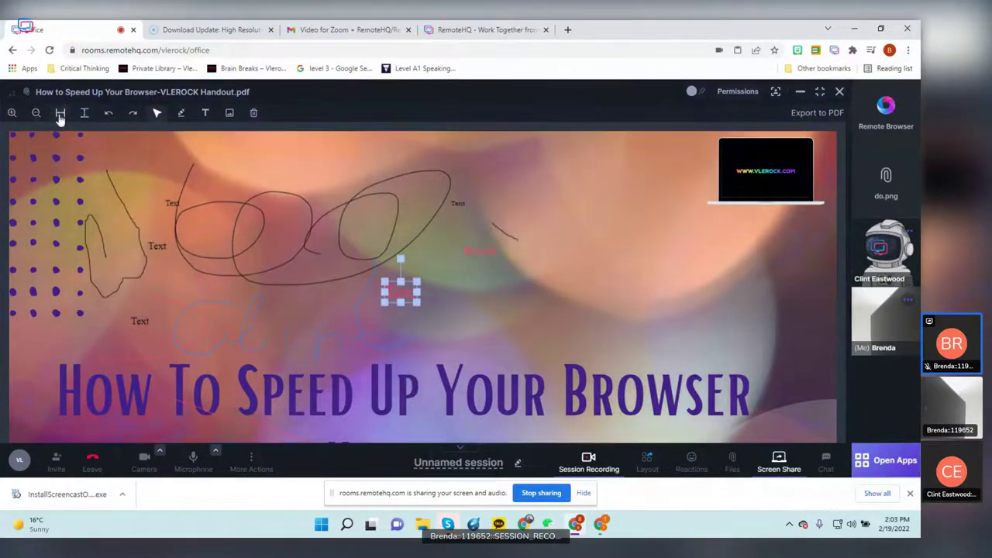
Step: Deselect the red Text annotation, then abandon inserting an image into the handout
{"action": "left_click", "coordinate": [160, 154]}
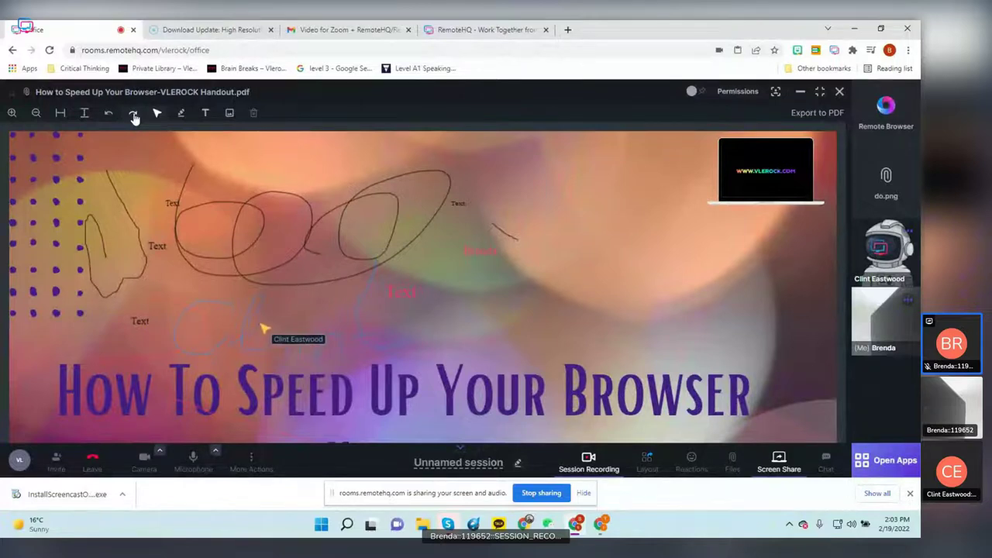
{"action": "left_click", "coordinate": [230, 113]}
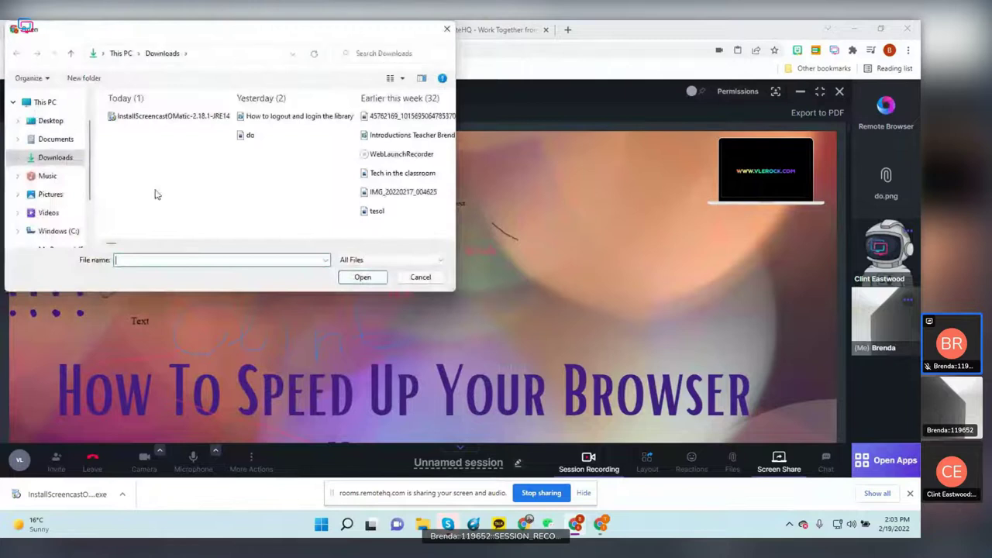
{"action": "left_click", "coordinate": [419, 277]}
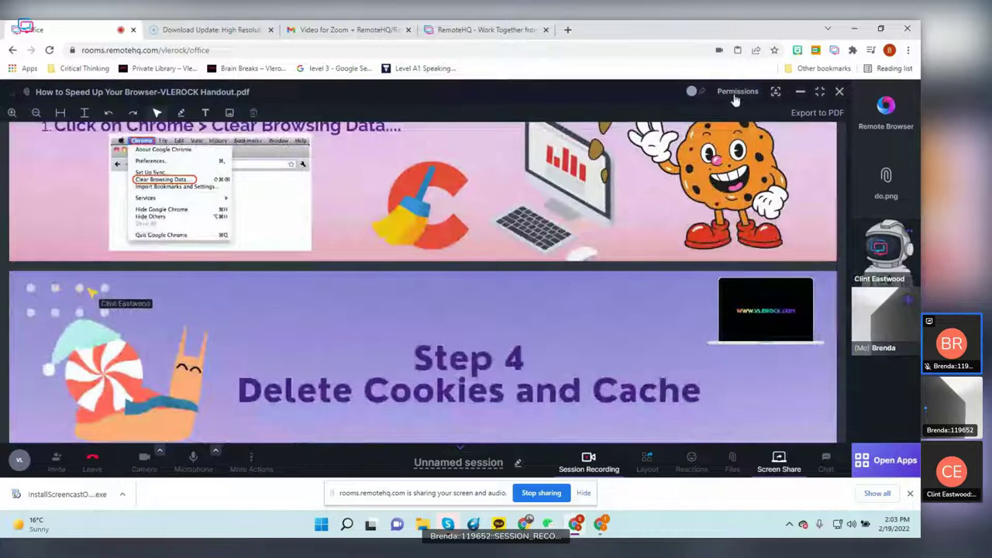
Step: Set the guests' access level in the handout's Permissions, then close the PDF viewer
{"action": "left_click", "coordinate": [733, 97]}
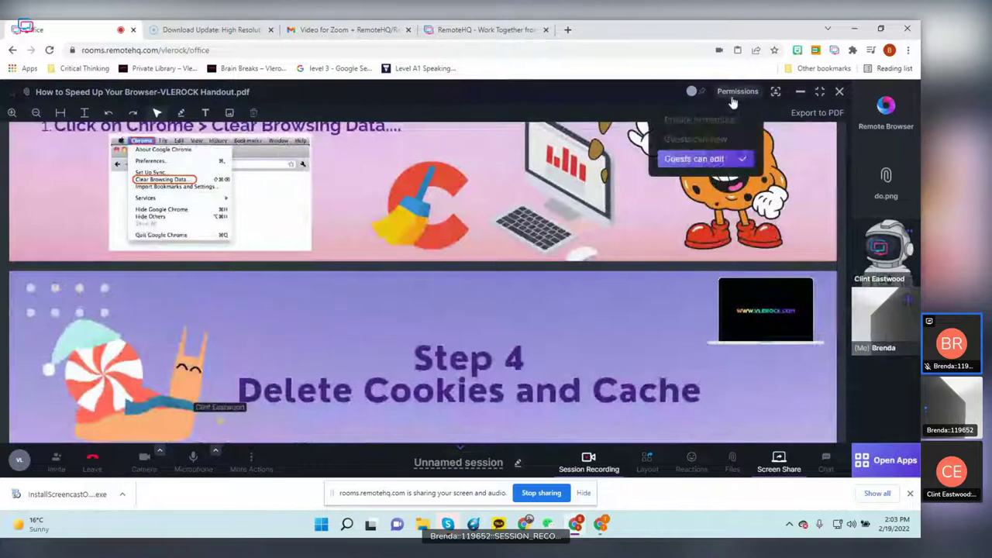
{"action": "left_click", "coordinate": [718, 144]}
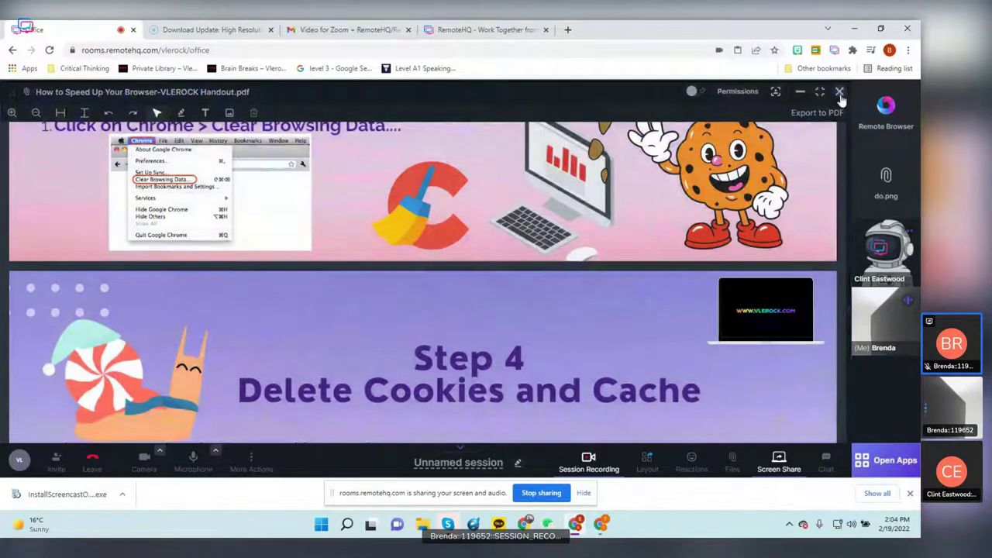
{"action": "left_click", "coordinate": [840, 92]}
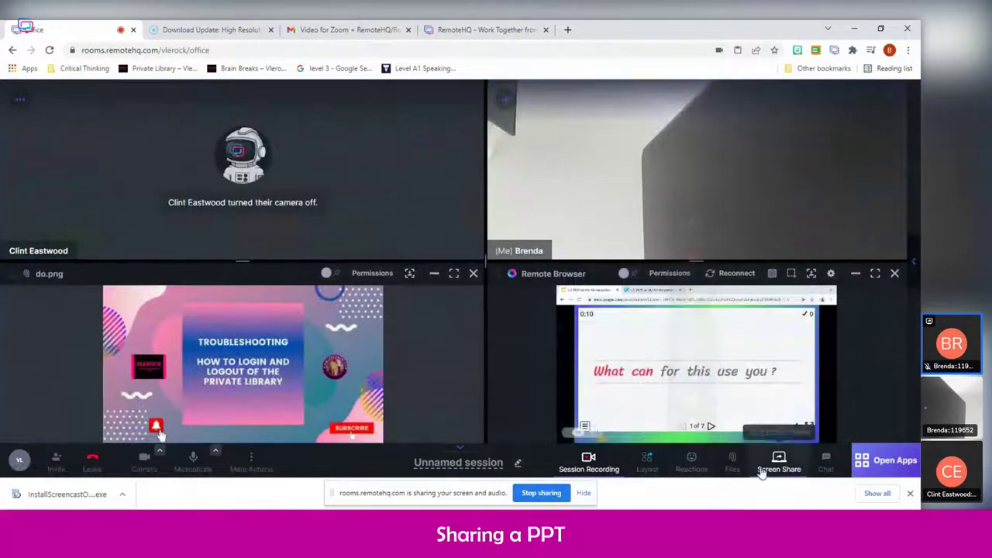
Step: Upload 'L2 W1 Private Students.pptx' from Downloads and present it in a new tile
{"action": "left_click", "coordinate": [733, 463]}
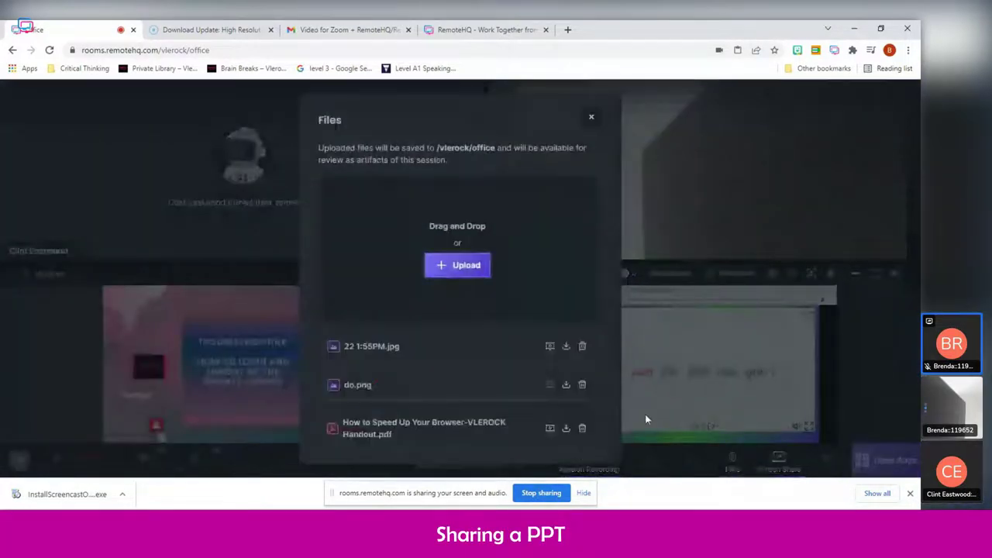
{"action": "left_click", "coordinate": [452, 266]}
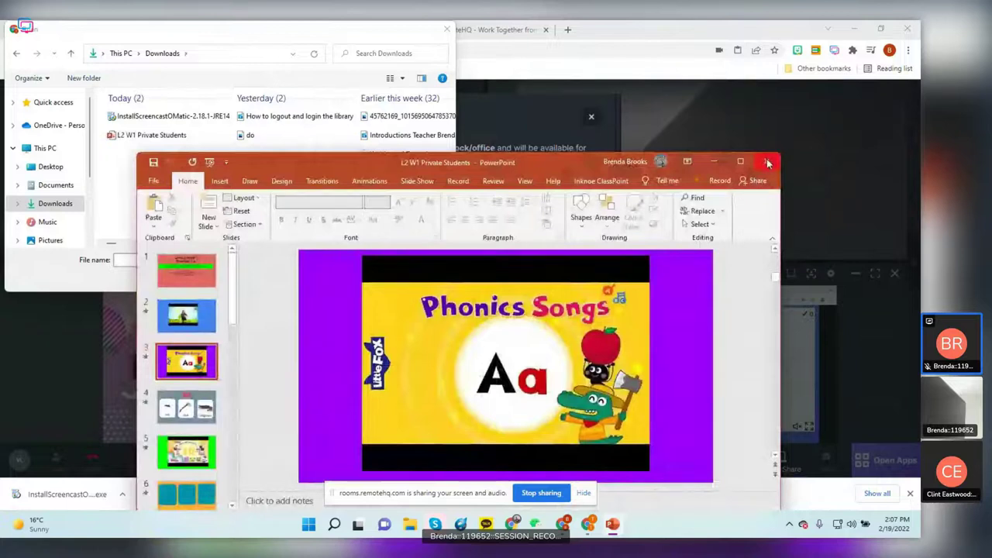
{"action": "left_click", "coordinate": [768, 163]}
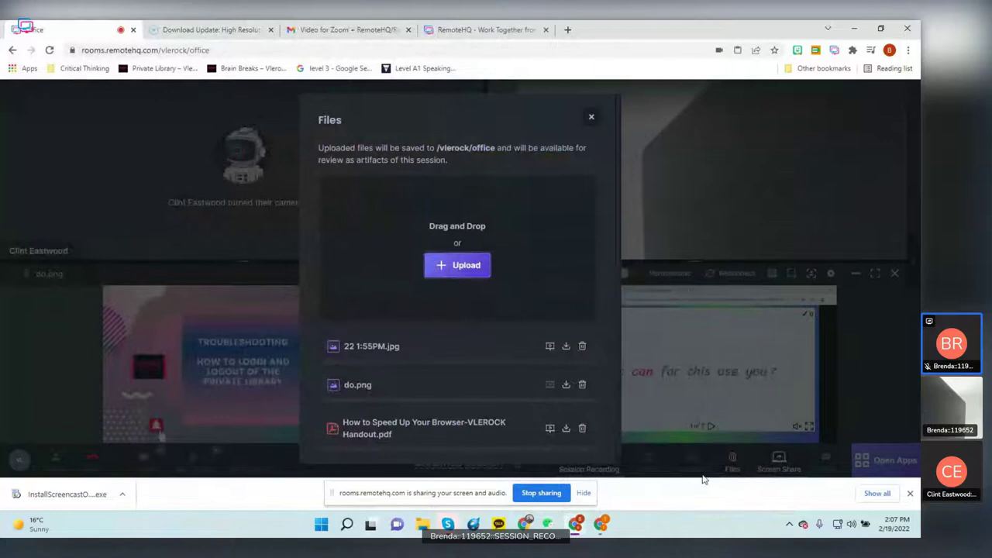
{"action": "left_click", "coordinate": [456, 266]}
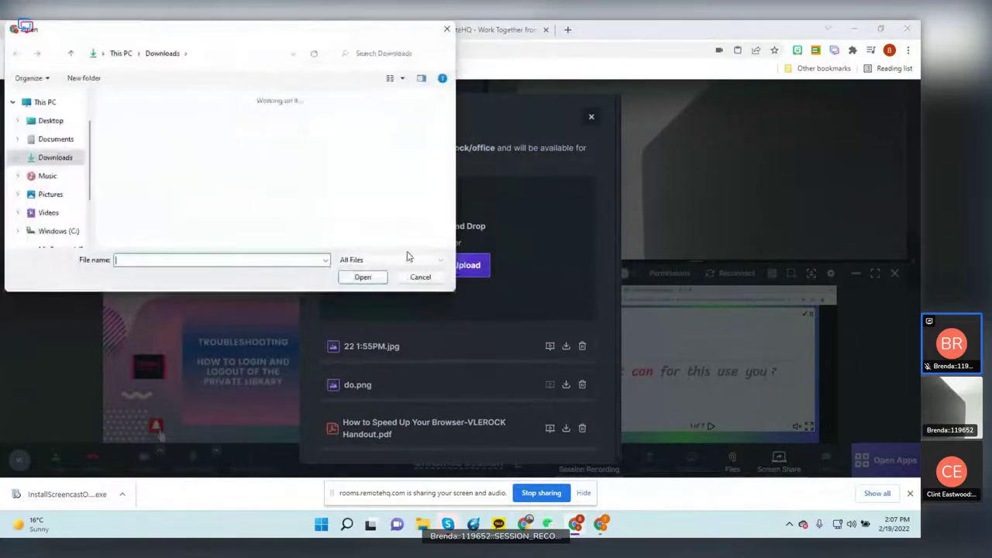
{"action": "left_click", "coordinate": [158, 122]}
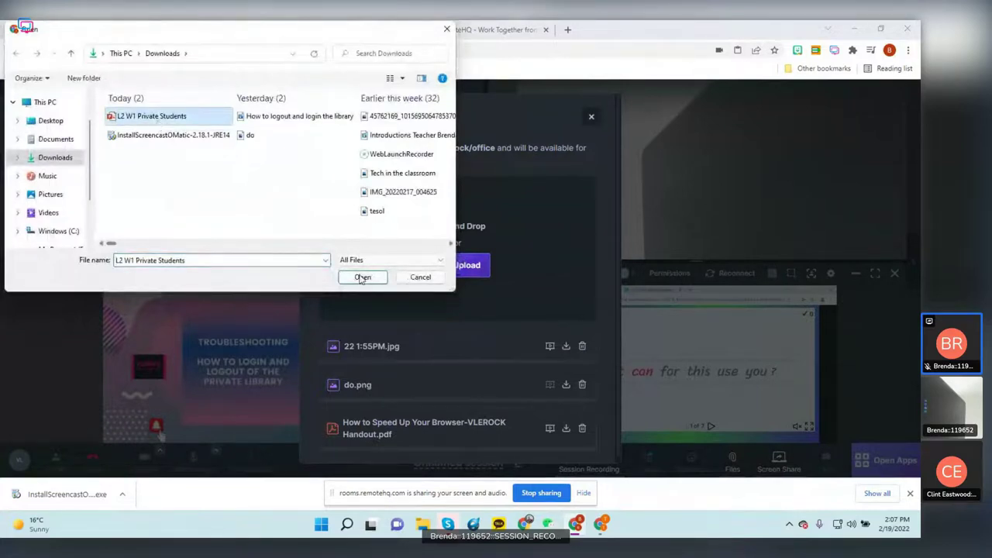
{"action": "left_click", "coordinate": [362, 277]}
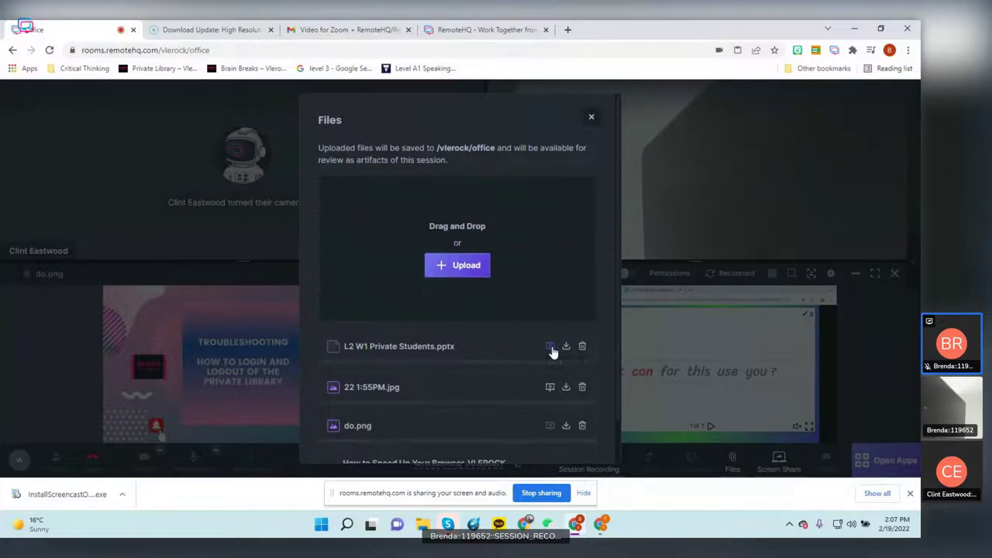
{"action": "left_click", "coordinate": [550, 347]}
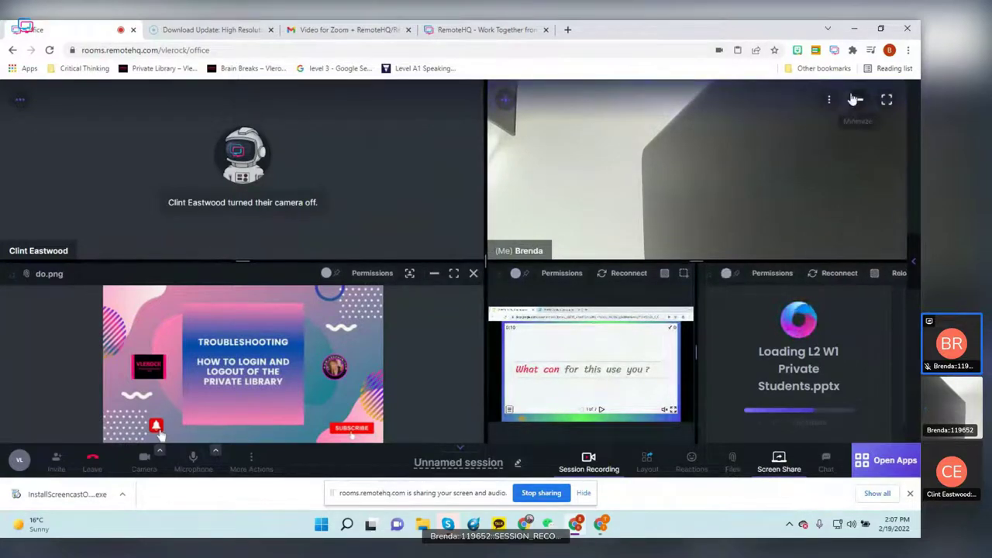
Step: Close the do.png image tile, maximize all apps, and share the layout with participants
{"action": "left_click", "coordinate": [473, 275]}
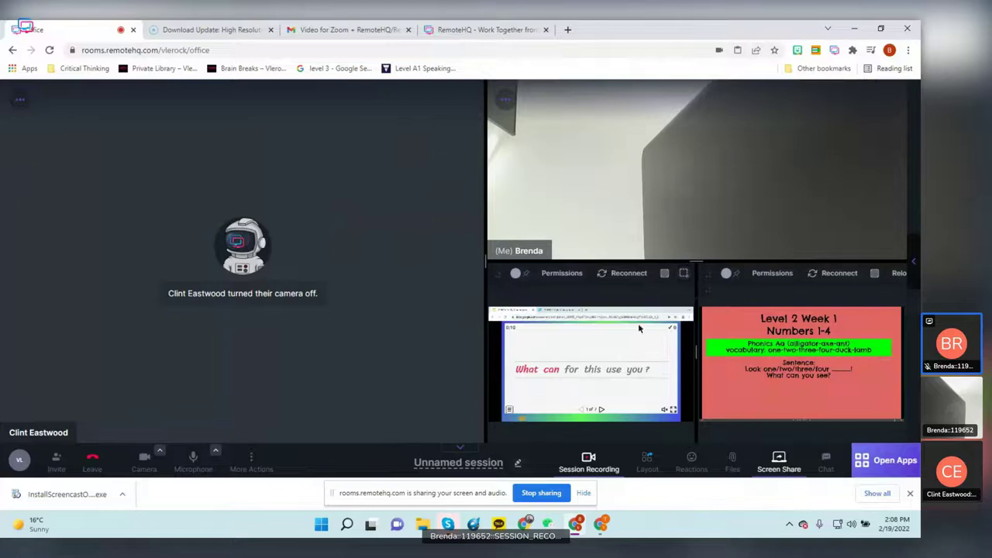
{"action": "left_click", "coordinate": [647, 461]}
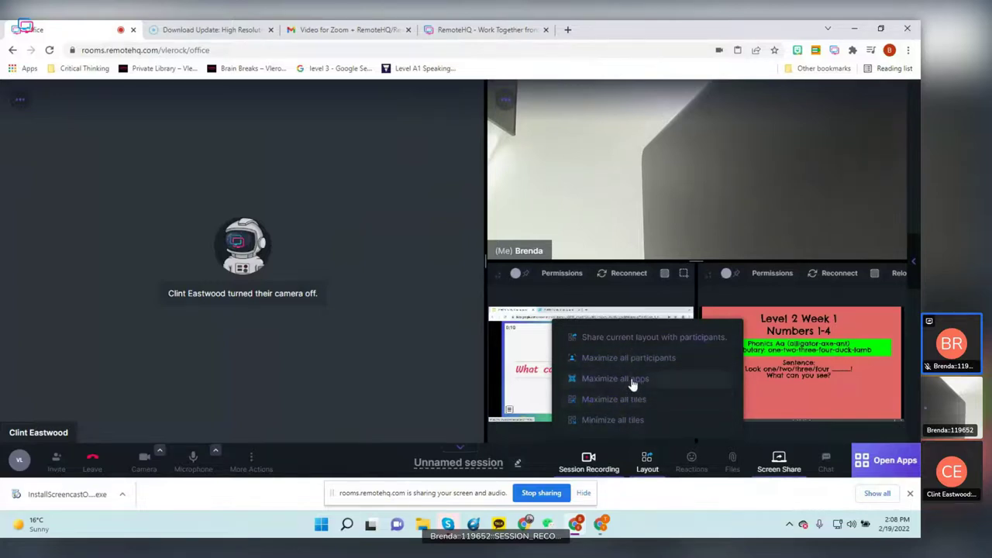
{"action": "left_click", "coordinate": [631, 378]}
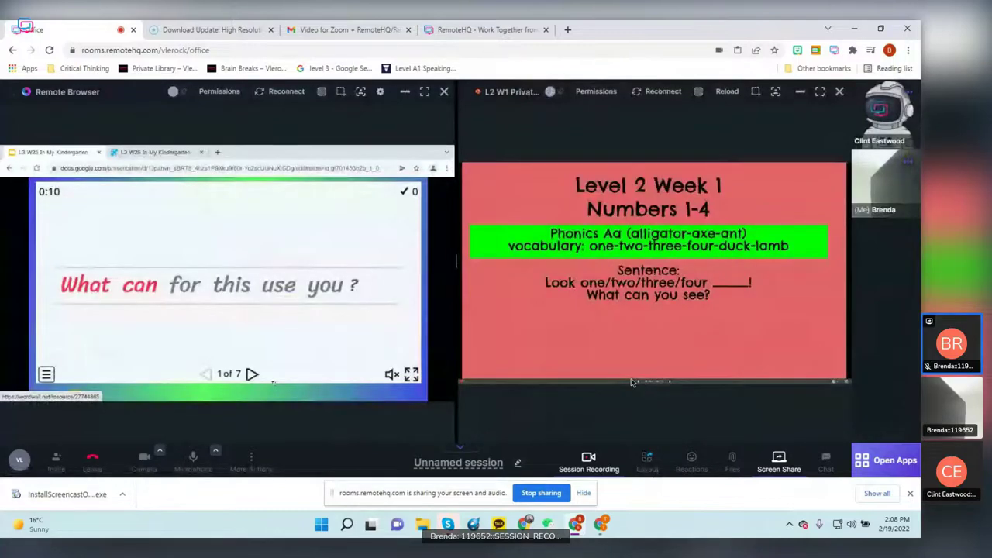
{"action": "left_click", "coordinate": [648, 462]}
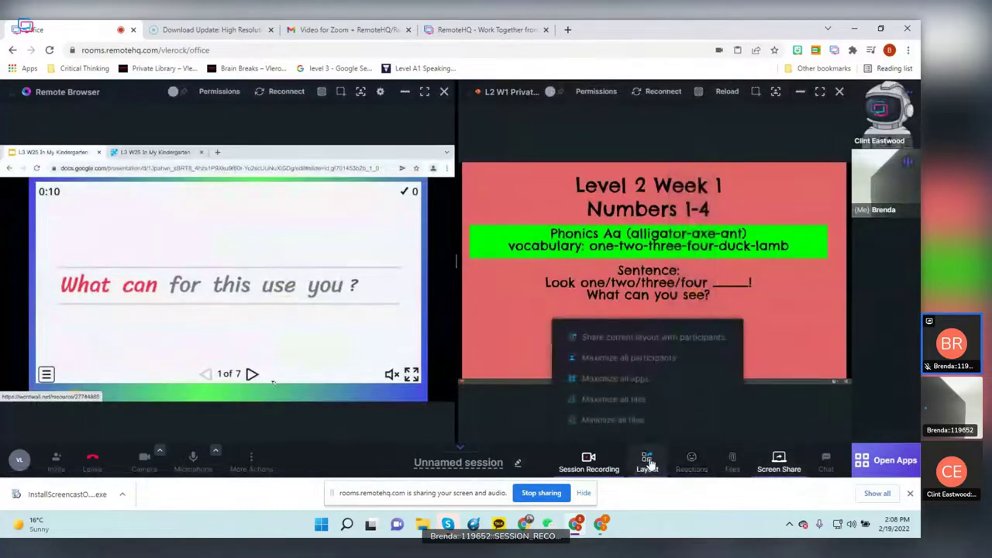
{"action": "left_click", "coordinate": [628, 339]}
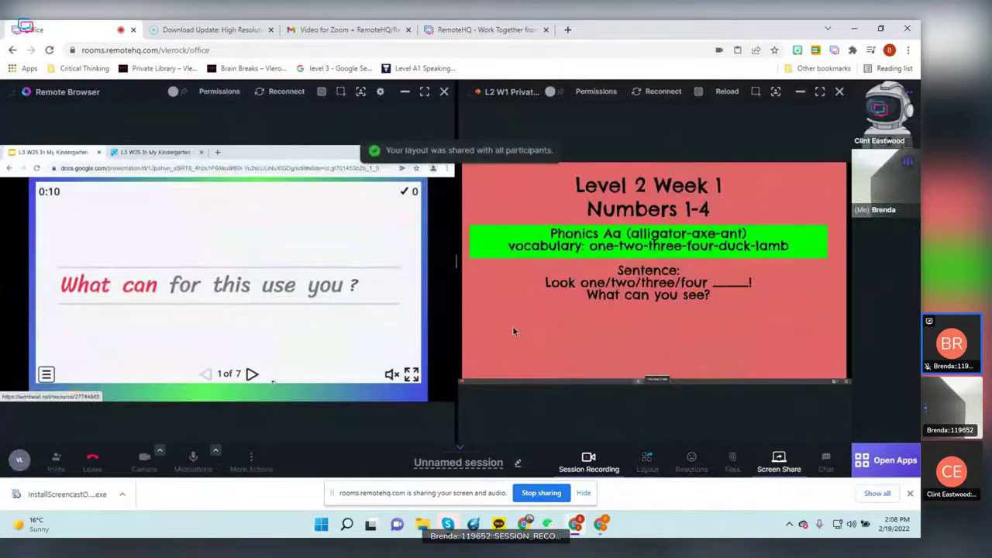
Step: Close the Remote Browser tile, leaving the layout options unchanged
{"action": "left_click", "coordinate": [444, 93]}
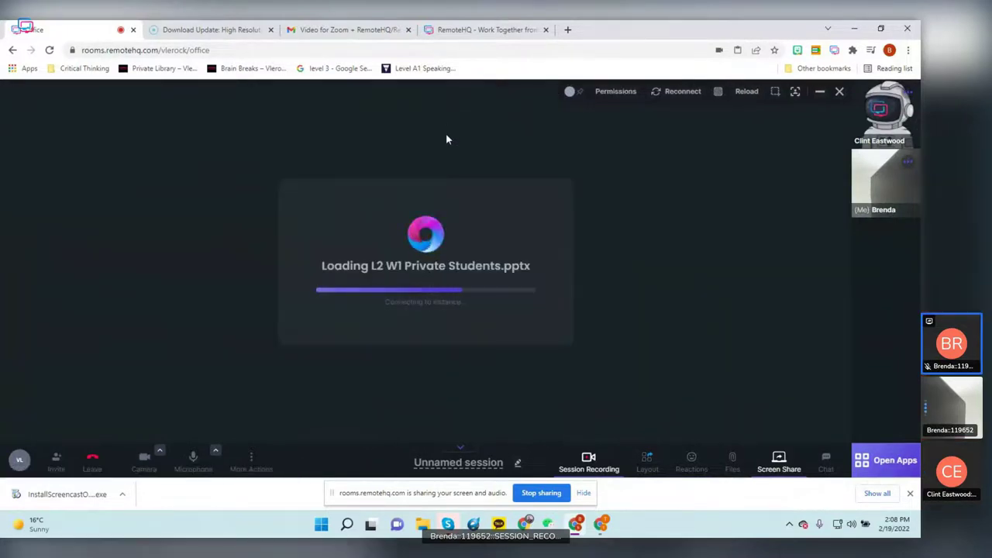
{"action": "left_click", "coordinate": [647, 461]}
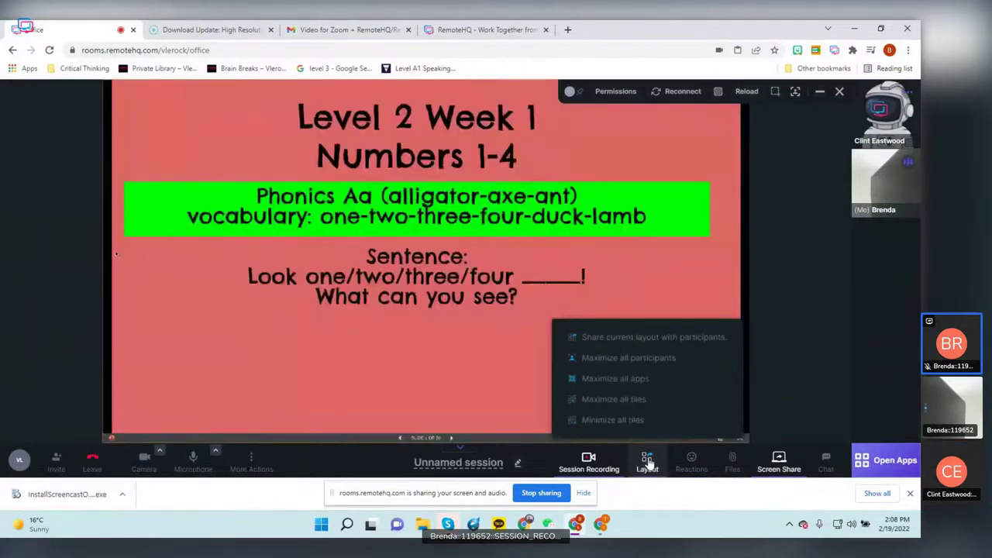
{"action": "left_click", "coordinate": [647, 461]}
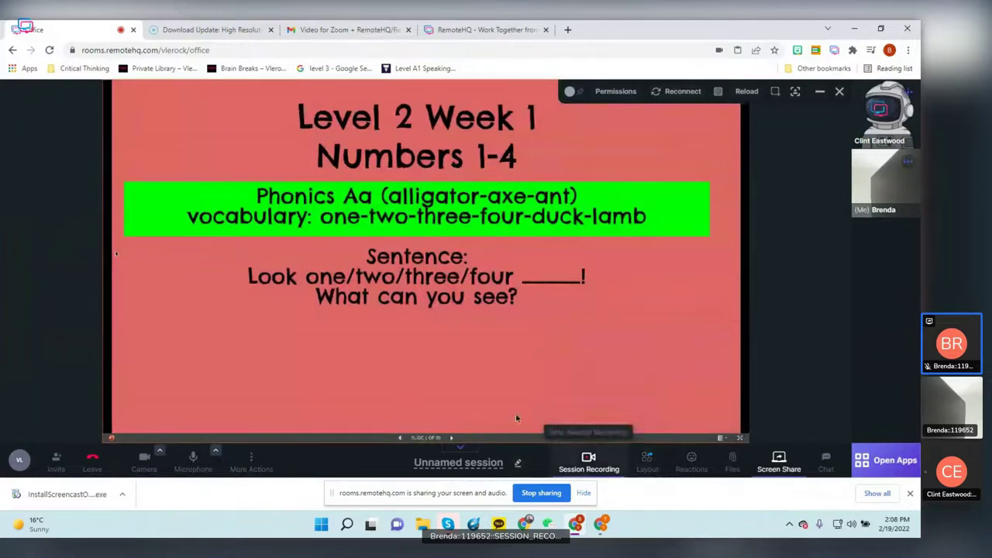
Step: Advance to the orange slide and start live Transcription visible to everyone
{"action": "left_click", "coordinate": [450, 439]}
{"action": "left_click", "coordinate": [887, 461]}
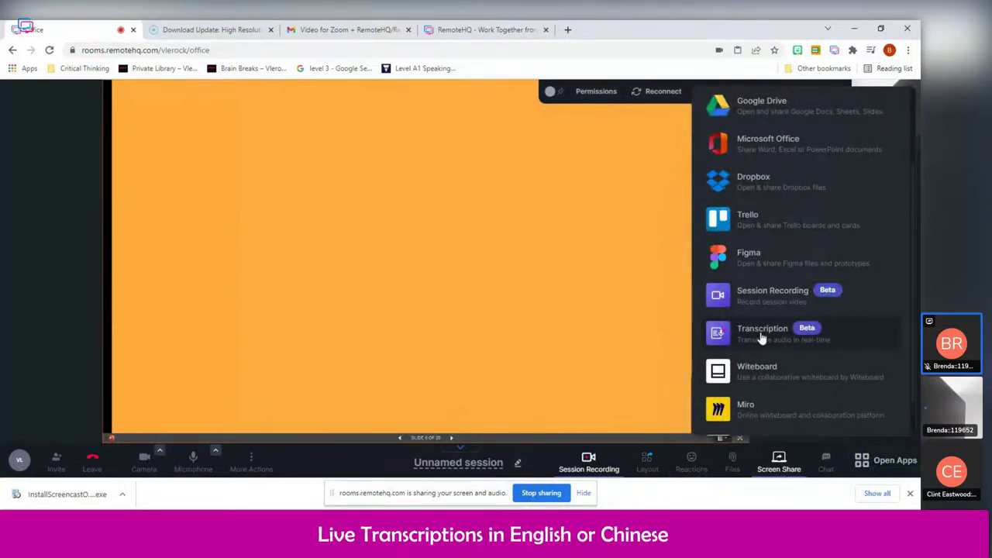
{"action": "left_click", "coordinate": [761, 333]}
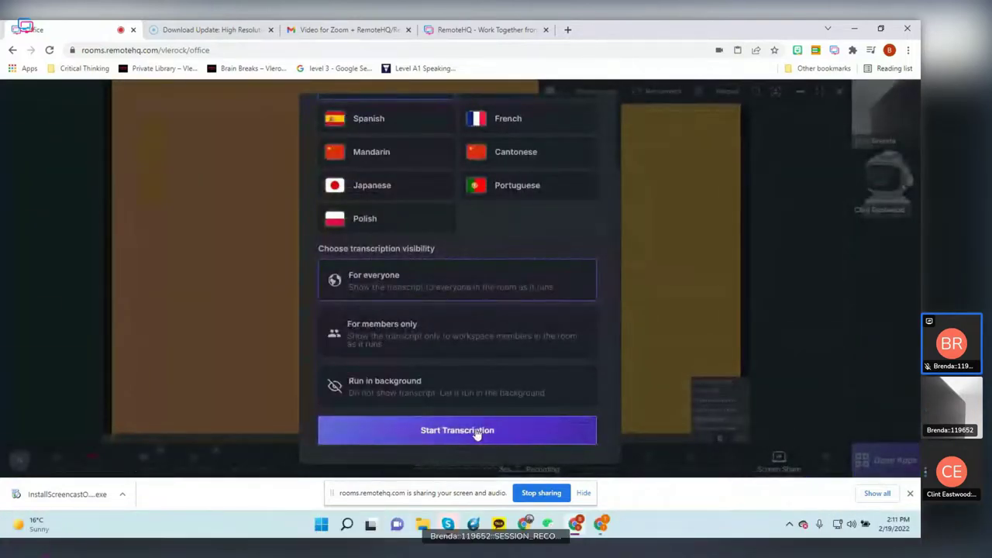
{"action": "left_click", "coordinate": [478, 435]}
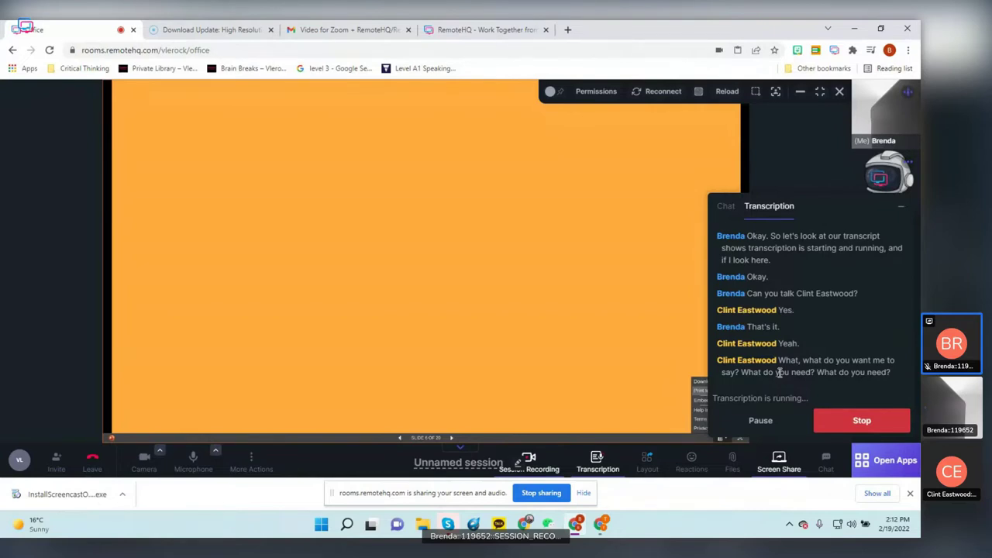
Step: Stop the live transcription and close its transcript panel
{"action": "left_click", "coordinate": [846, 424]}
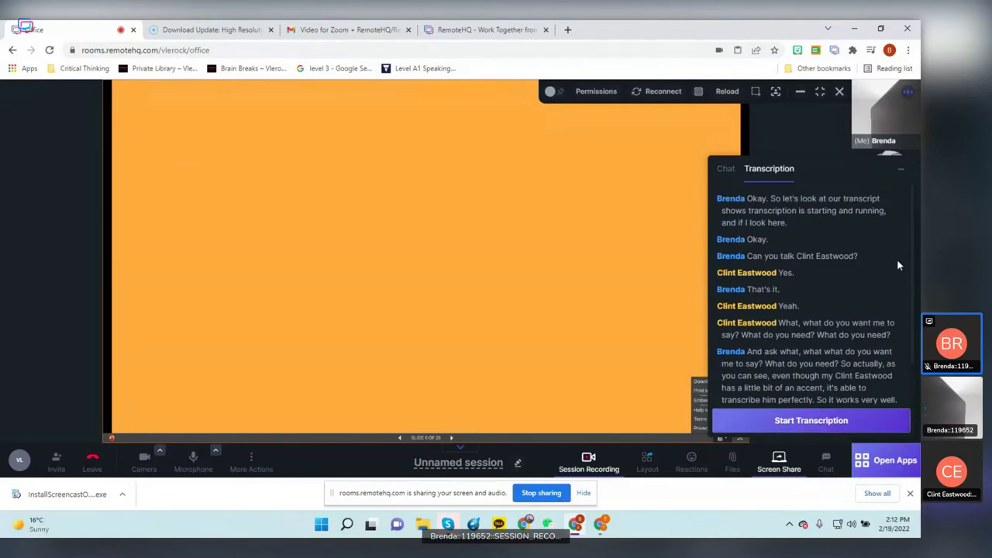
{"action": "left_click", "coordinate": [901, 169]}
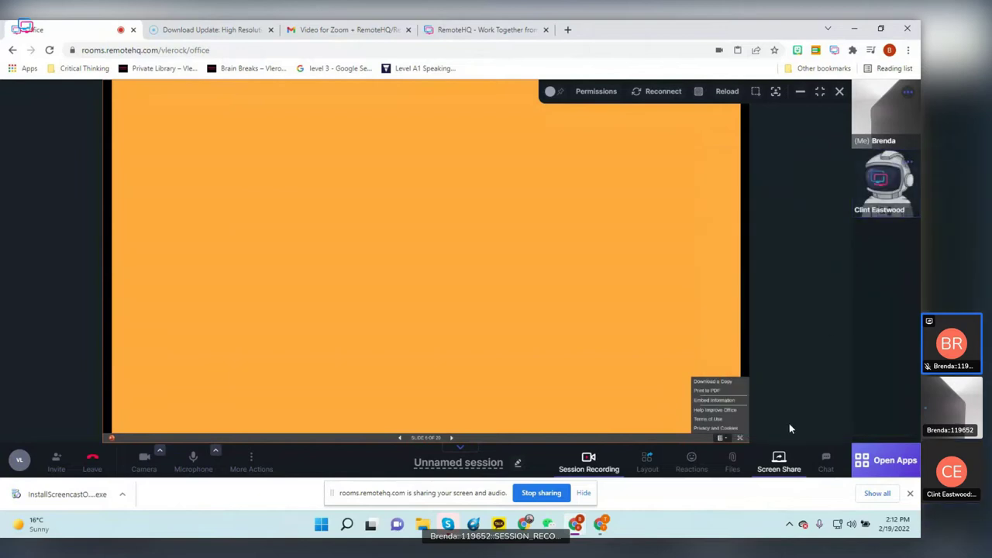
{"action": "left_click", "coordinate": [870, 463]}
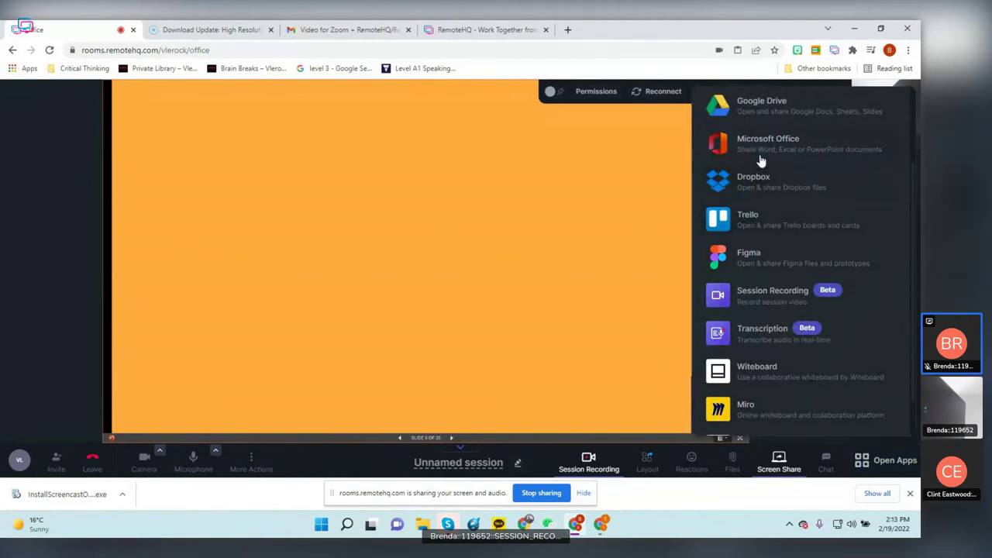
{"action": "left_click", "coordinate": [618, 182]}
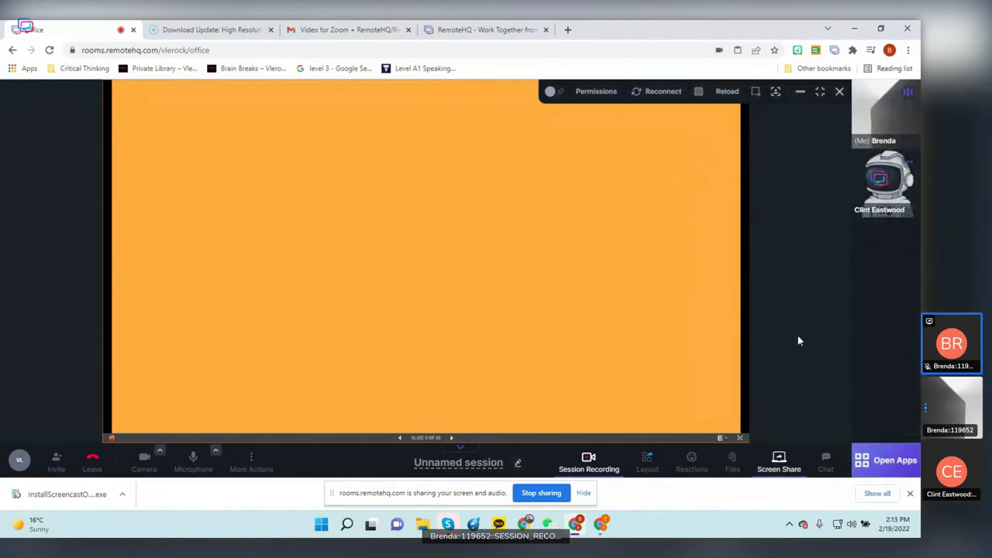